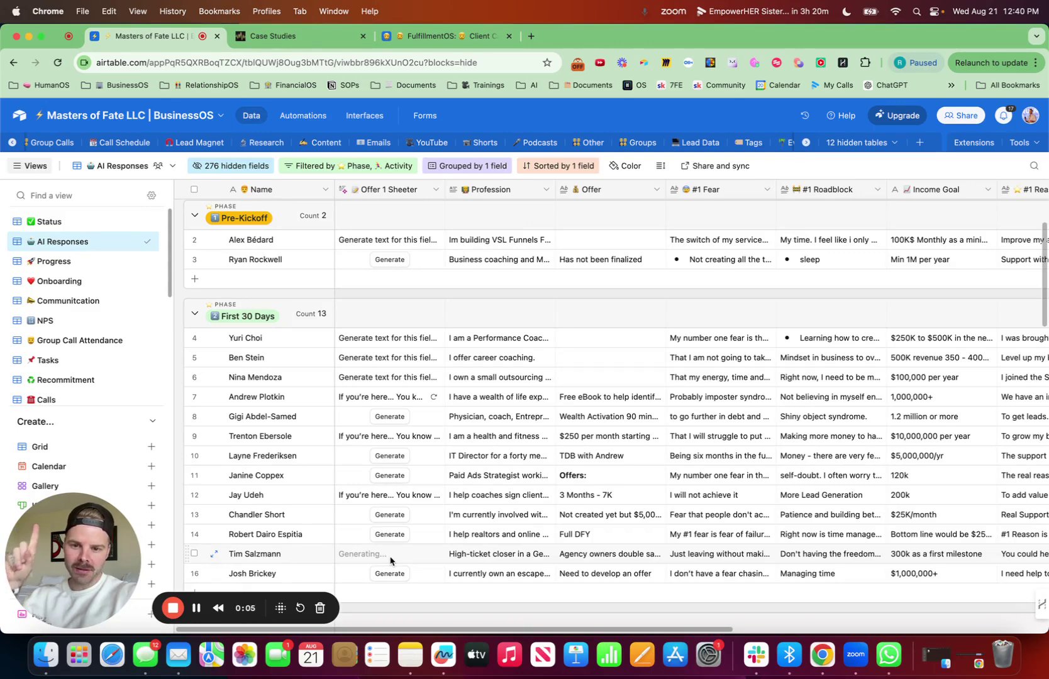
Step: Open the row 15 client's record and select all of its AI-generated Offer 1 Sheeter text
{"action": "left_click", "coordinate": [214, 554]}
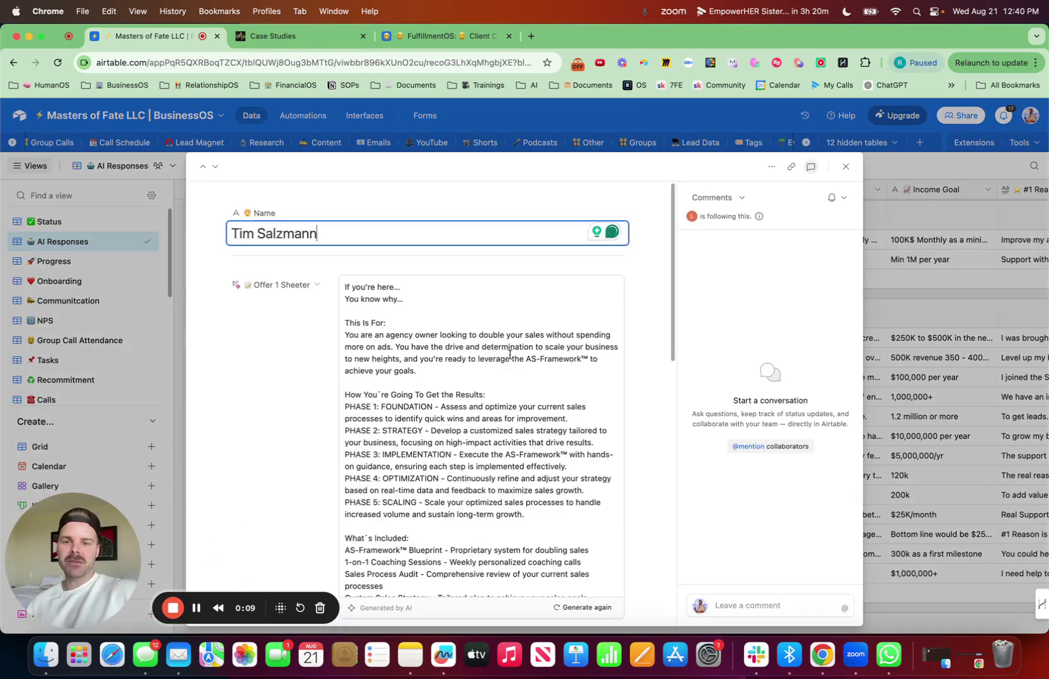
{"action": "scroll", "coordinate": [509, 354], "scroll_direction": "down", "scroll_amount": 5}
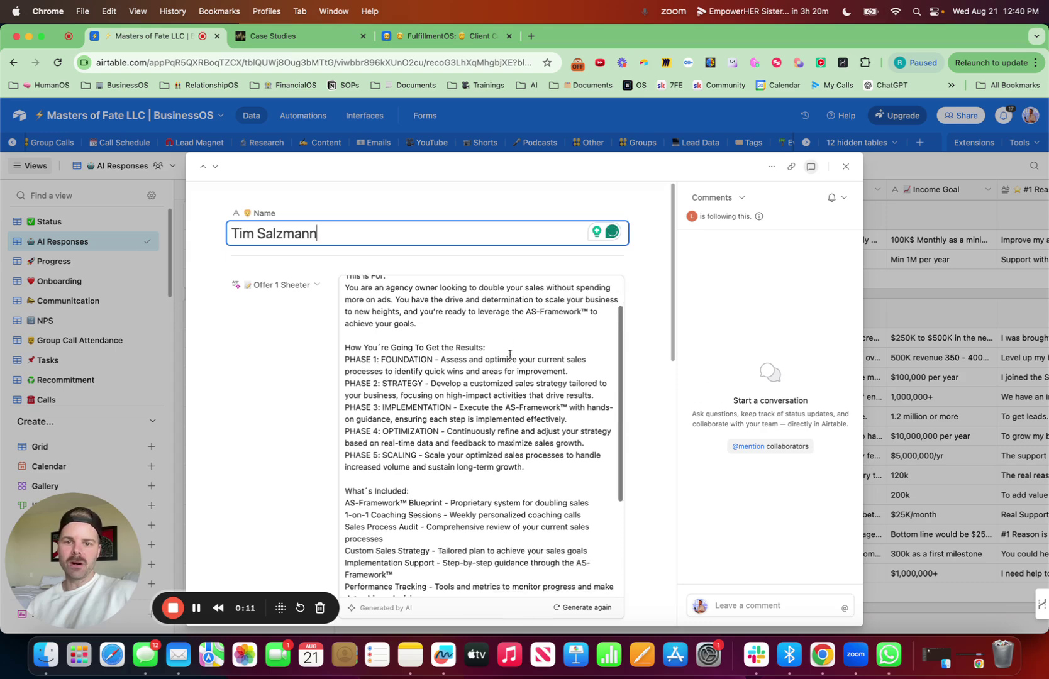
{"action": "scroll", "coordinate": [509, 354], "scroll_direction": "down", "scroll_amount": 3}
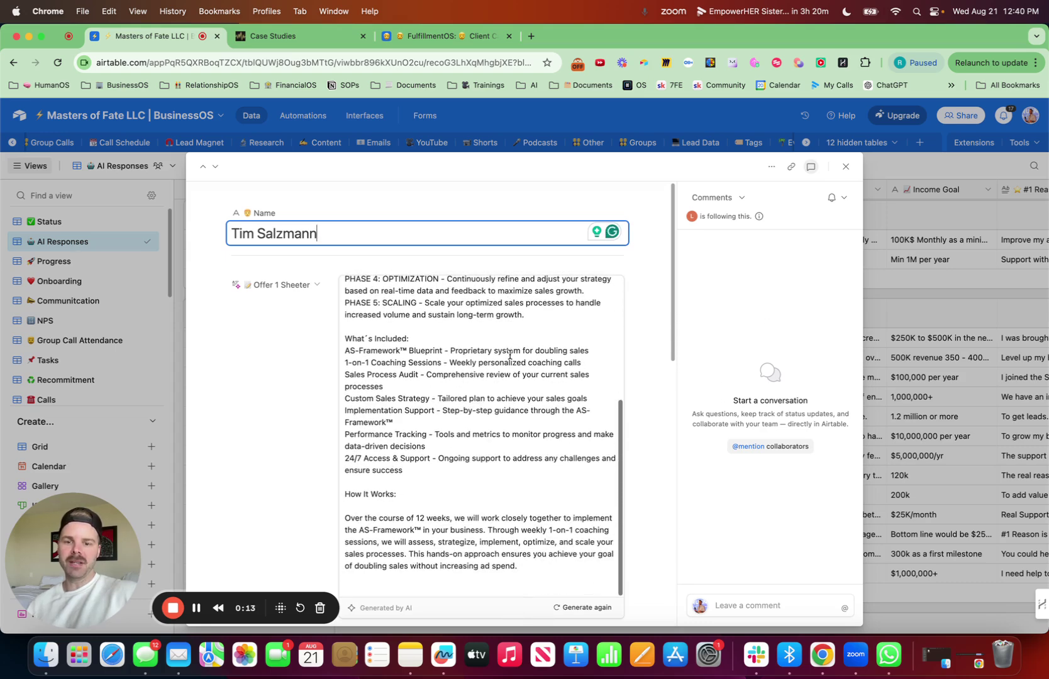
{"action": "scroll", "coordinate": [510, 354], "scroll_direction": "down", "scroll_amount": 3}
{"action": "scroll", "coordinate": [513, 377], "scroll_direction": "up", "scroll_amount": 6}
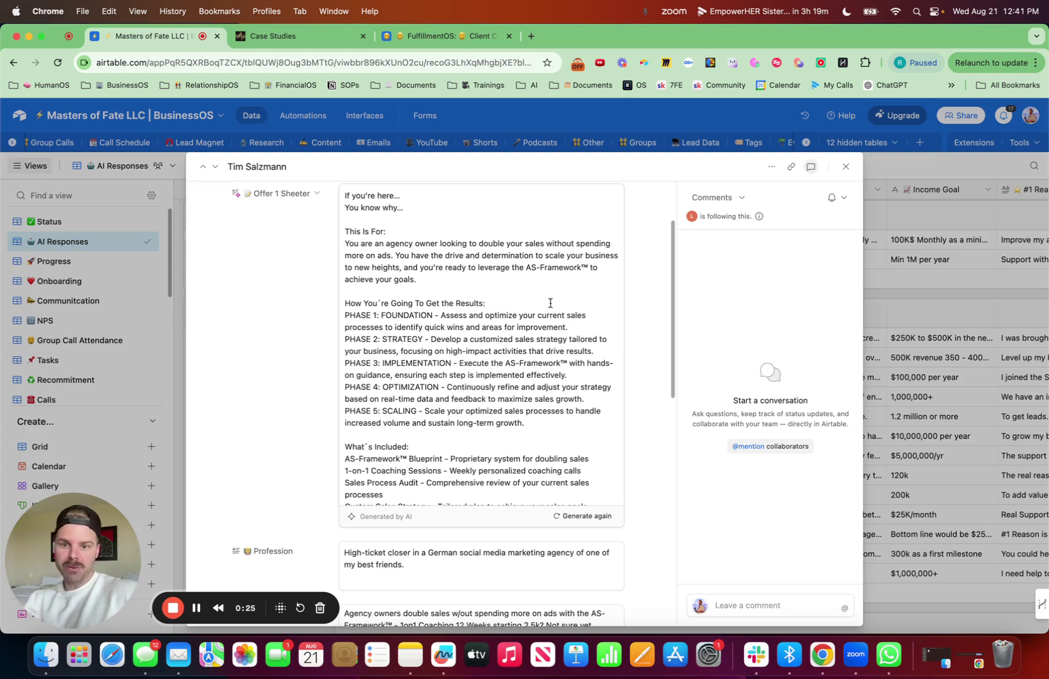
{"action": "scroll", "coordinate": [550, 303], "scroll_direction": "down", "scroll_amount": 2}
{"action": "scroll", "coordinate": [438, 397], "scroll_direction": "down", "scroll_amount": 3}
{"action": "scroll", "coordinate": [438, 397], "scroll_direction": "down", "scroll_amount": 2}
{"action": "scroll", "coordinate": [437, 398], "scroll_direction": "down", "scroll_amount": 1}
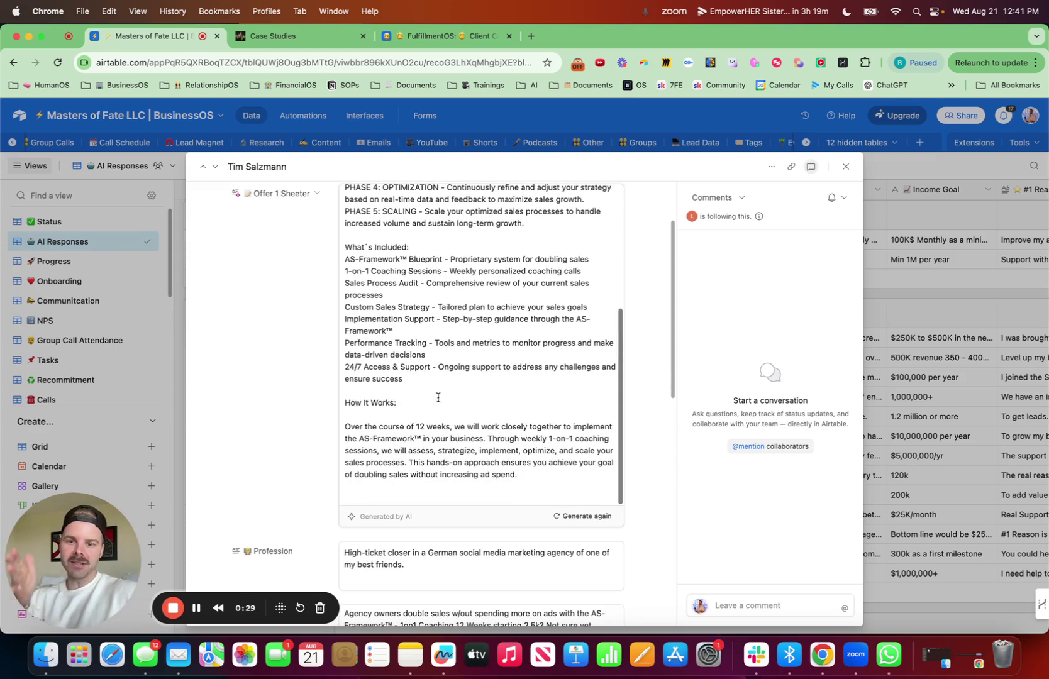
{"action": "left_click_drag", "start_coordinate": [521, 480], "coordinate": [343, 290]}
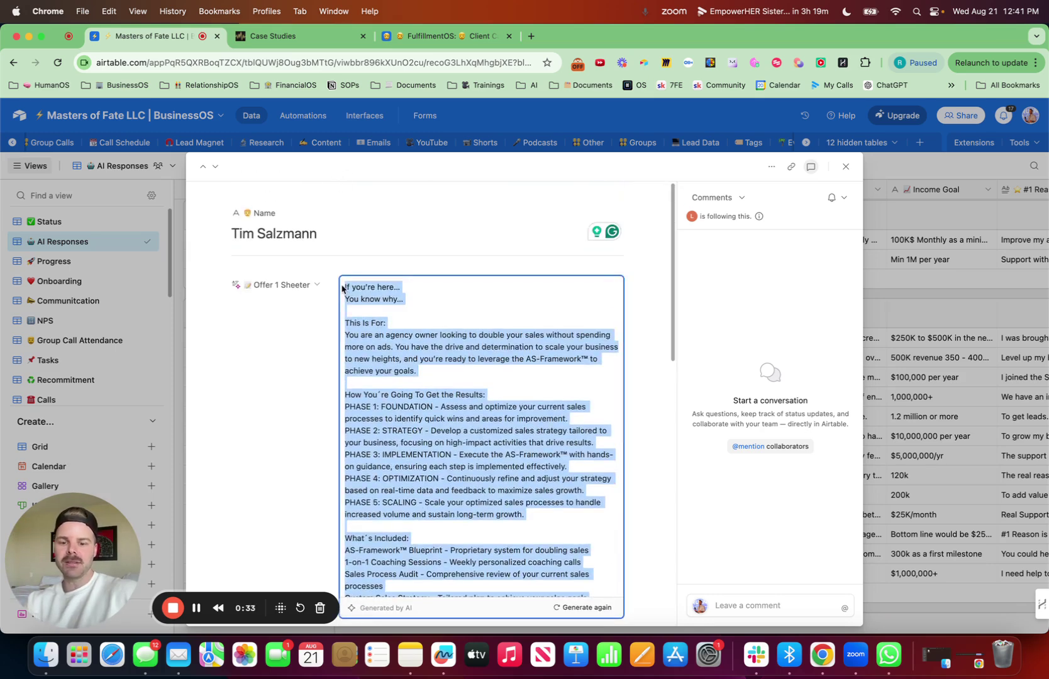
Step: Copy the offer one-sheeter, send it in the client's Slack channel, then return to Airtable
{"action": "key", "text": "super+c"}
{"action": "left_click", "coordinate": [755, 654]}
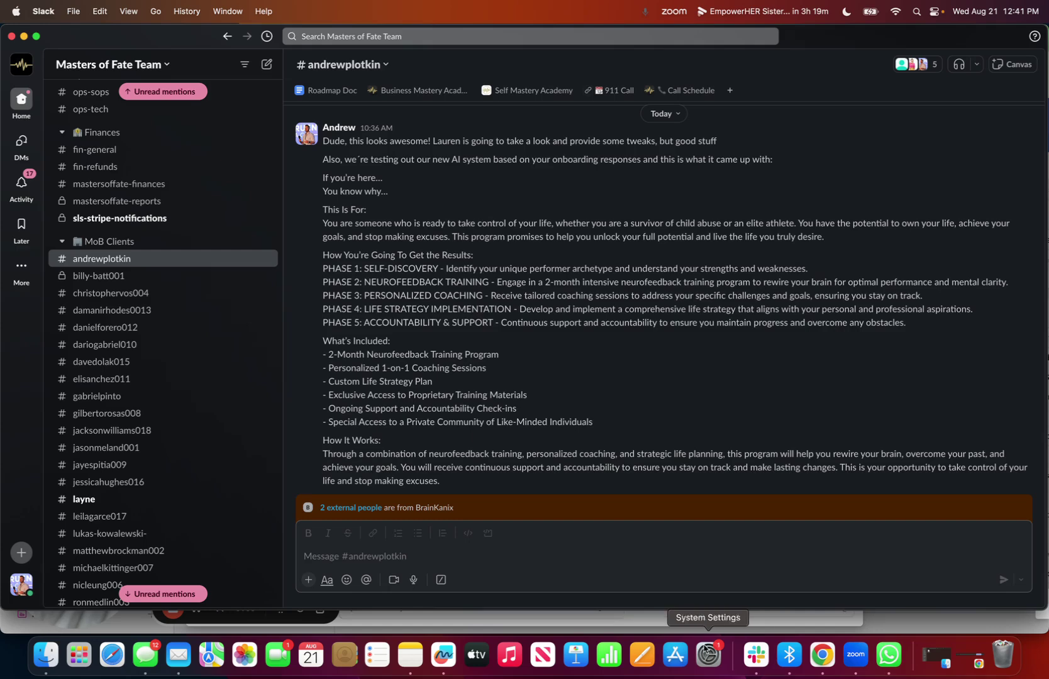
{"action": "left_click", "coordinate": [377, 36]}
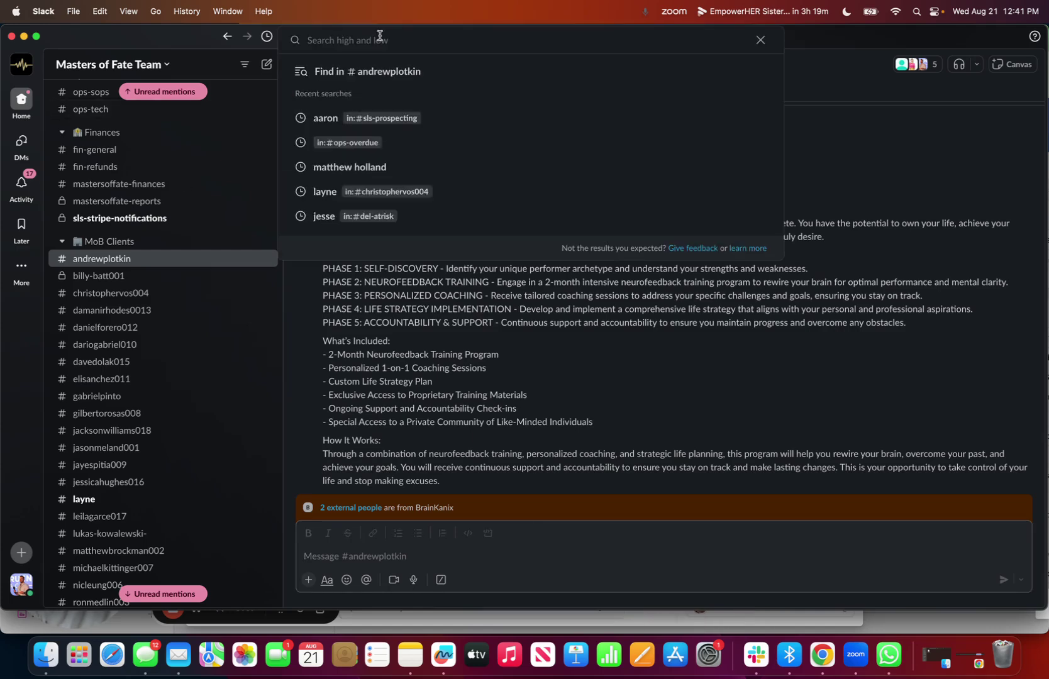
{"action": "type", "text": "tim"}
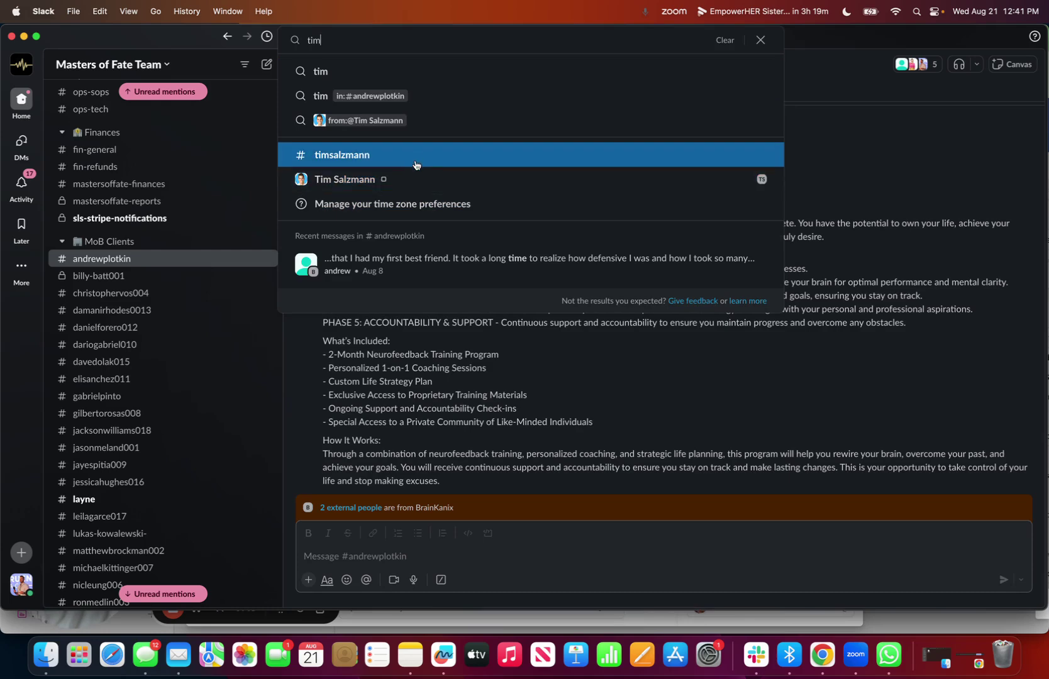
{"action": "left_click", "coordinate": [415, 162]}
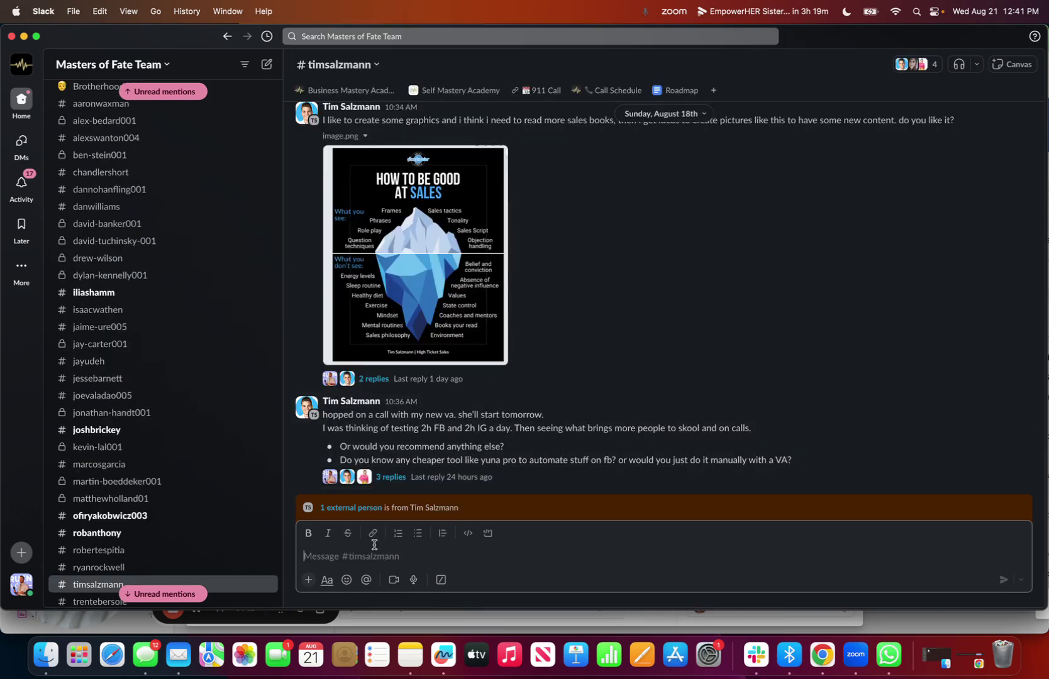
{"action": "key", "text": "super+v"}
{"action": "key", "text": "Return"}
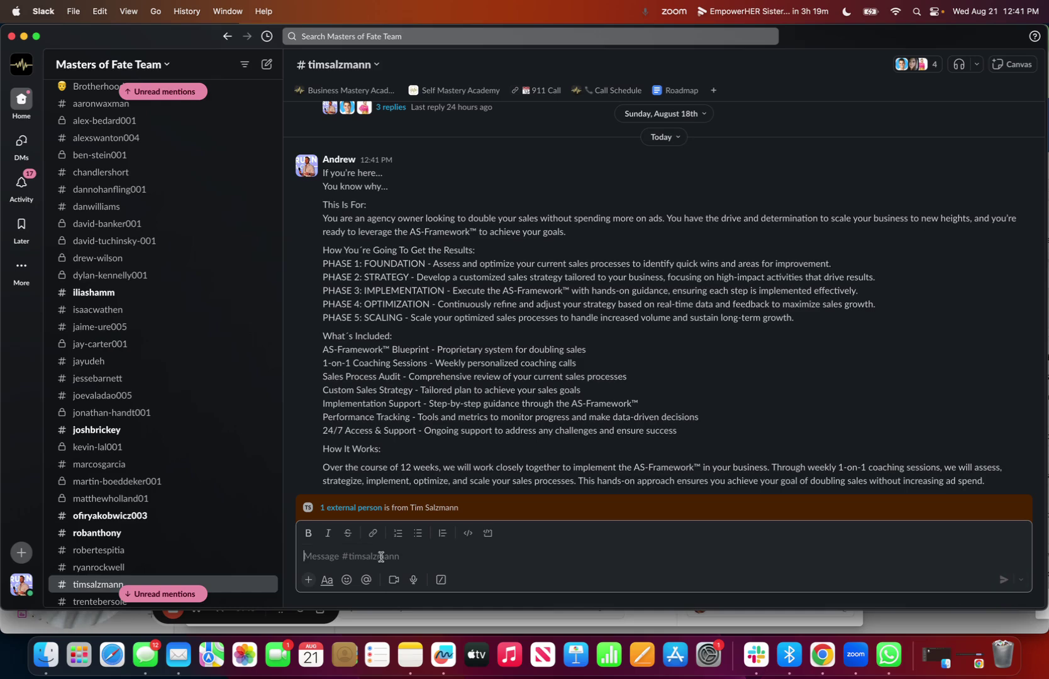
{"action": "key", "text": "super+Tab"}
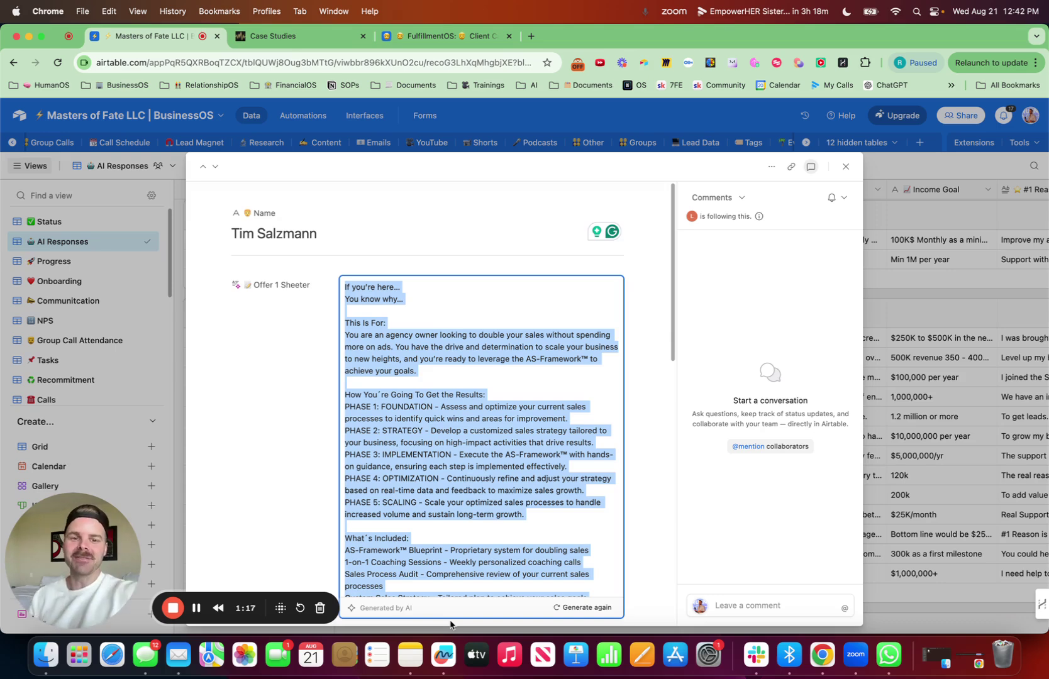
{"action": "left_click", "coordinate": [845, 166]}
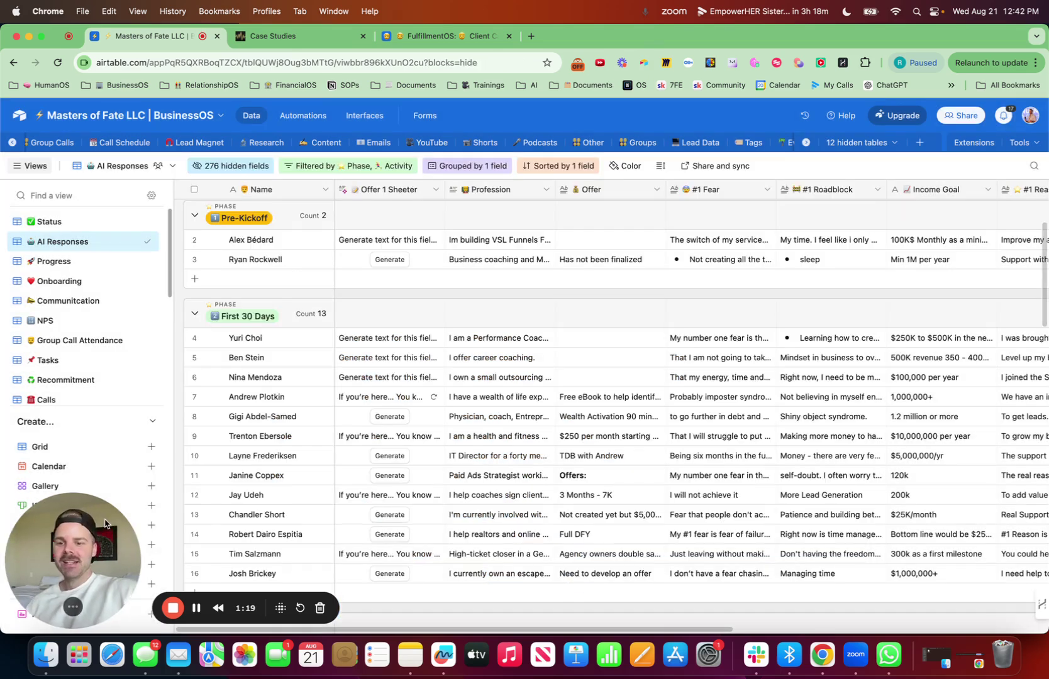
{"action": "left_click_drag", "start_coordinate": [104, 523], "coordinate": [1008, 523]}
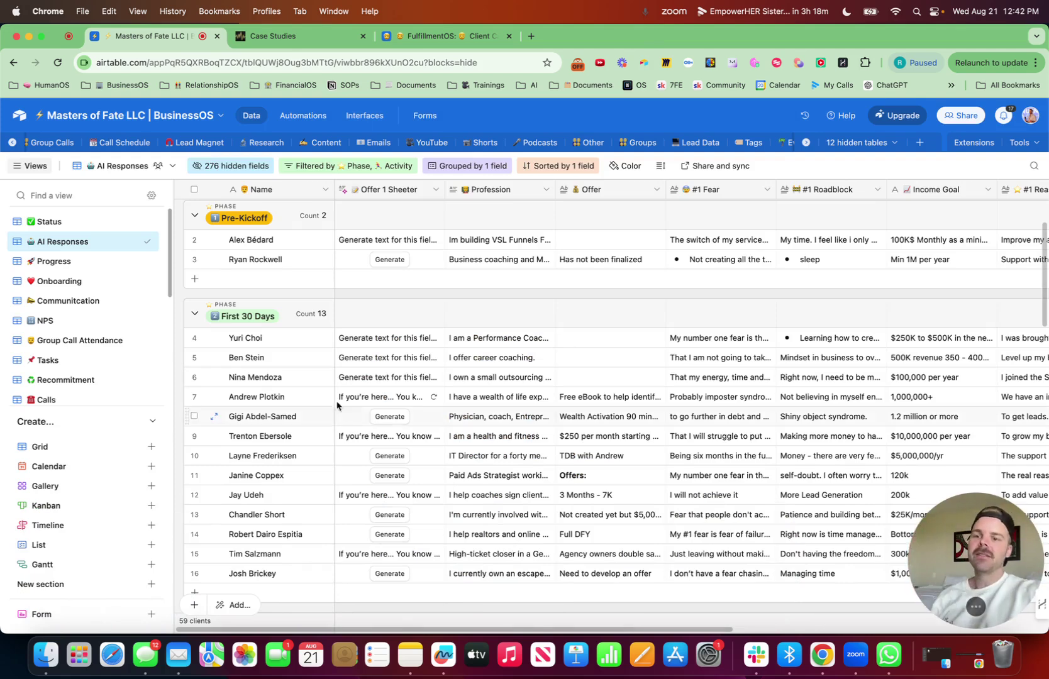
{"action": "scroll", "coordinate": [126, 361], "scroll_direction": "down", "scroll_amount": 10}
{"action": "left_click", "coordinate": [88, 370]}
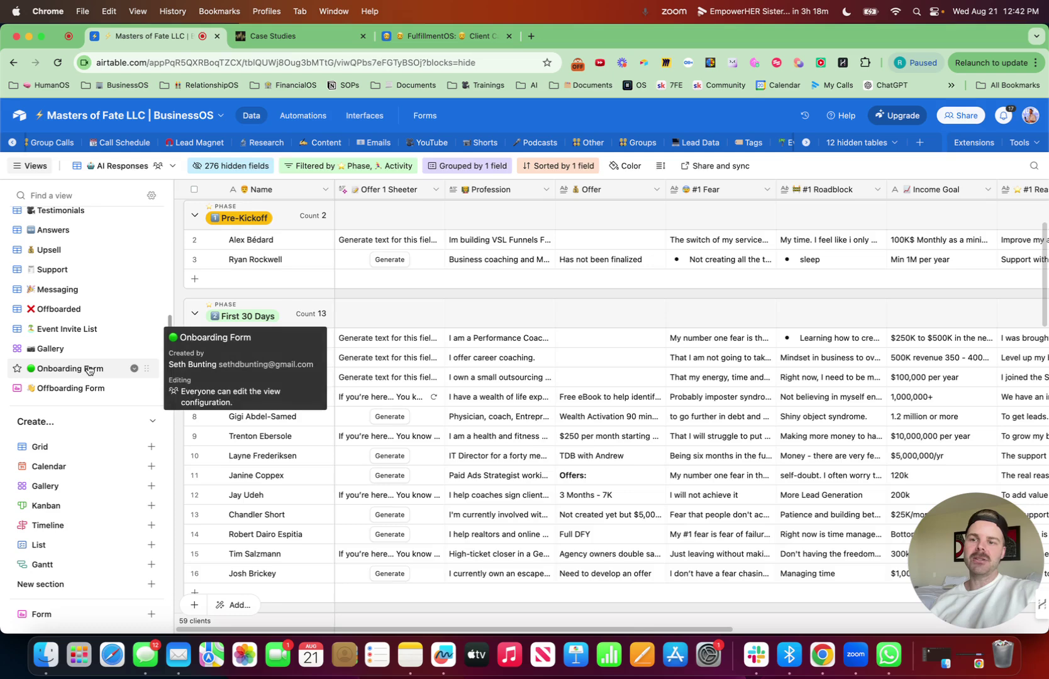
{"action": "scroll", "coordinate": [470, 403], "scroll_direction": "down", "scroll_amount": 10}
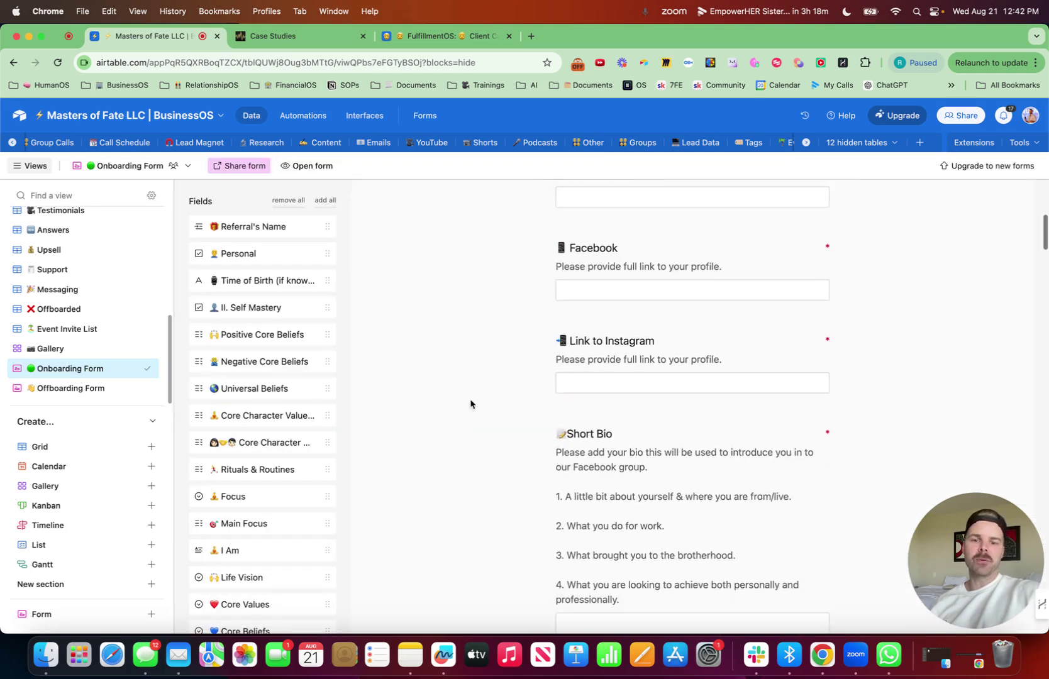
{"action": "scroll", "coordinate": [471, 403], "scroll_direction": "down", "scroll_amount": 10}
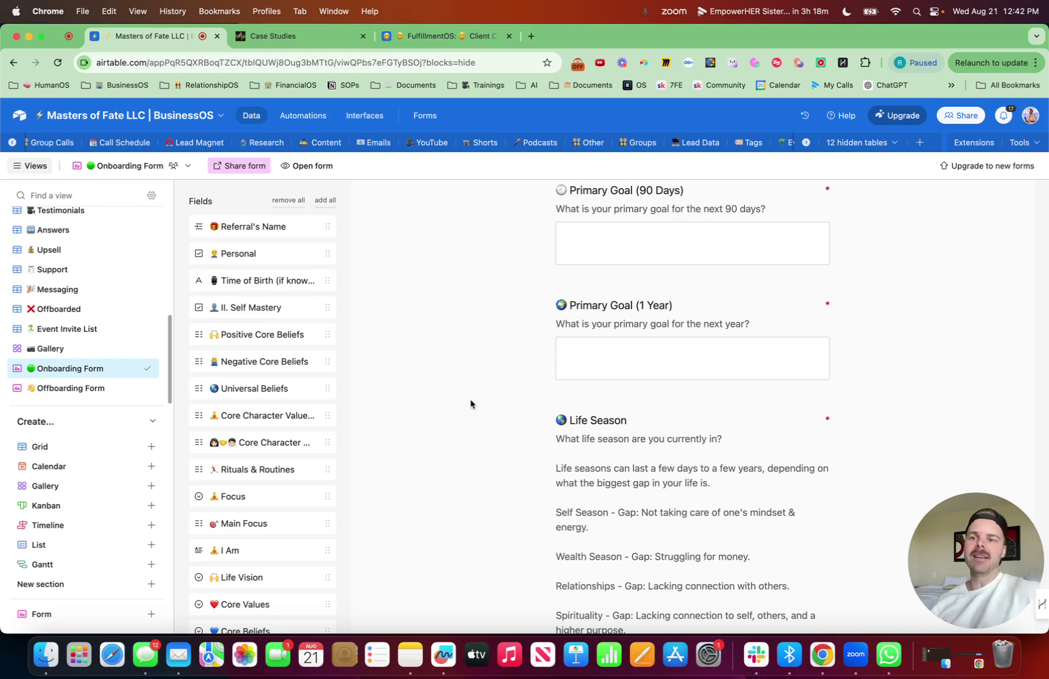
{"action": "scroll", "coordinate": [110, 325], "scroll_direction": "up", "scroll_amount": 5}
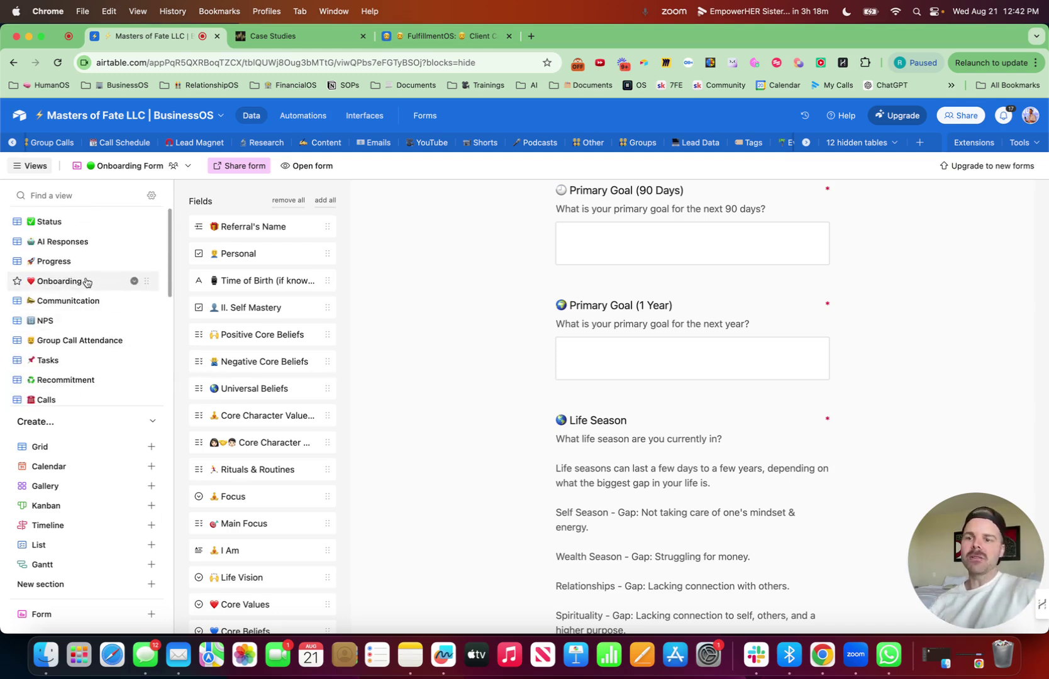
{"action": "left_click", "coordinate": [83, 242]}
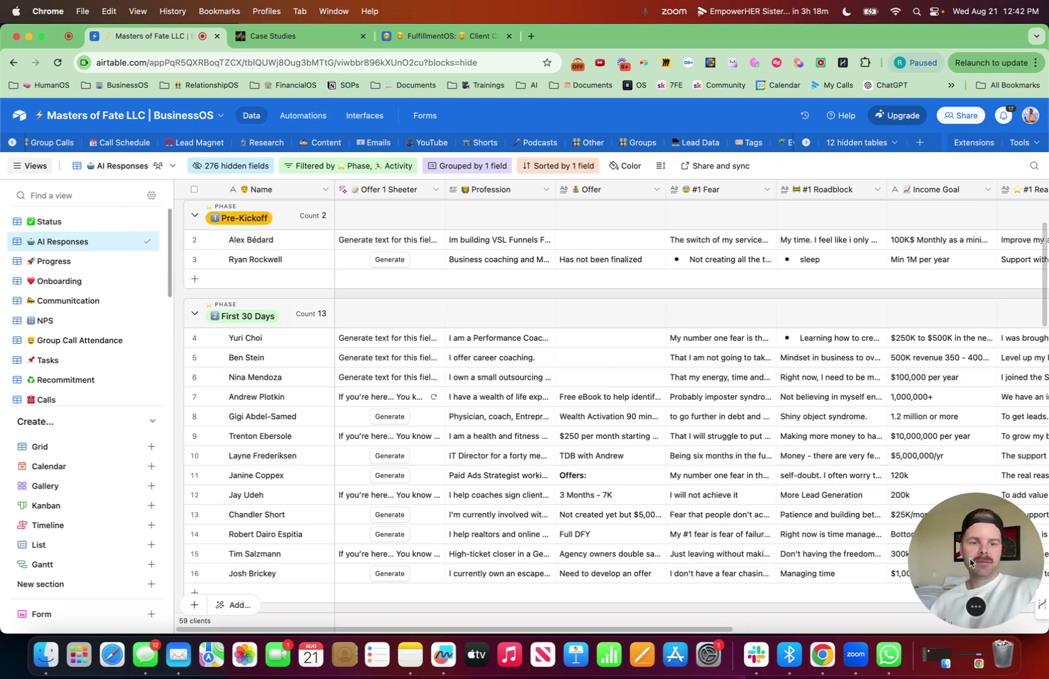
{"action": "scroll", "coordinate": [1028, 200], "scroll_direction": "right", "scroll_amount": 8}
{"action": "scroll", "coordinate": [1027, 200], "scroll_direction": "up", "scroll_amount": 2}
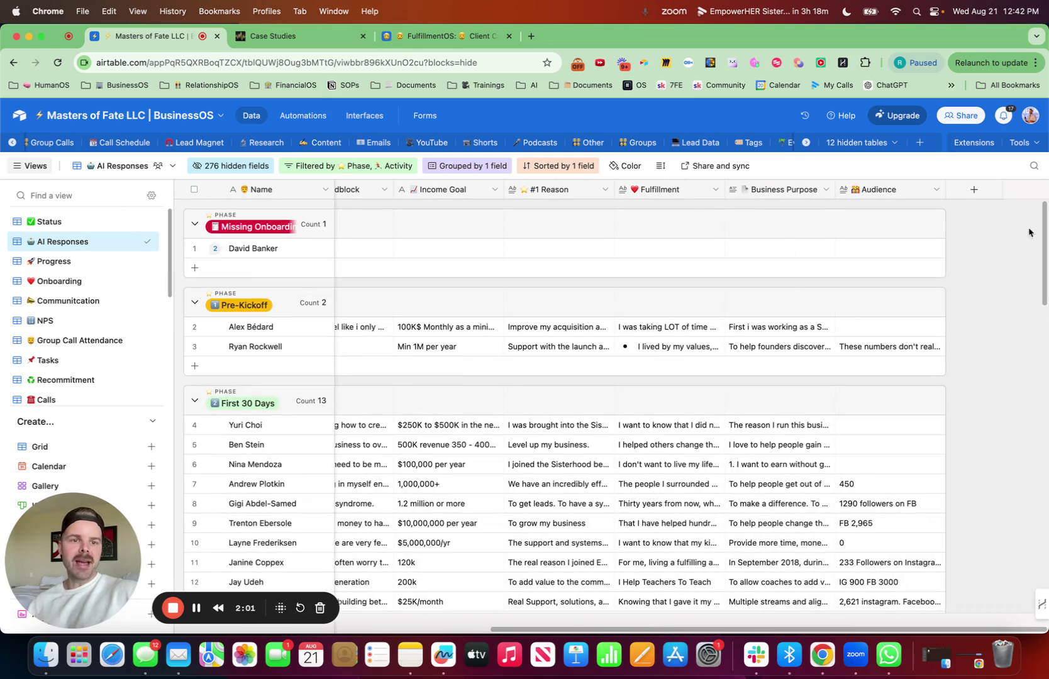
Step: Add a new field named 'Content Hooks' using the AI Generate text type
{"action": "left_click", "coordinate": [973, 189]}
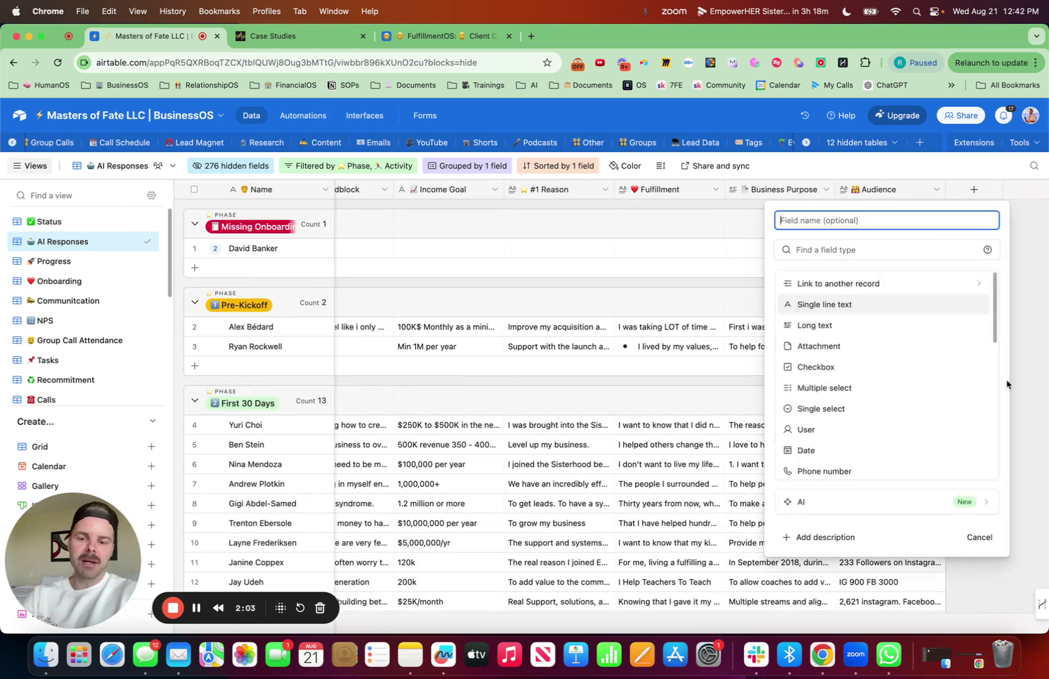
{"action": "key", "text": "ctrl+super+space"}
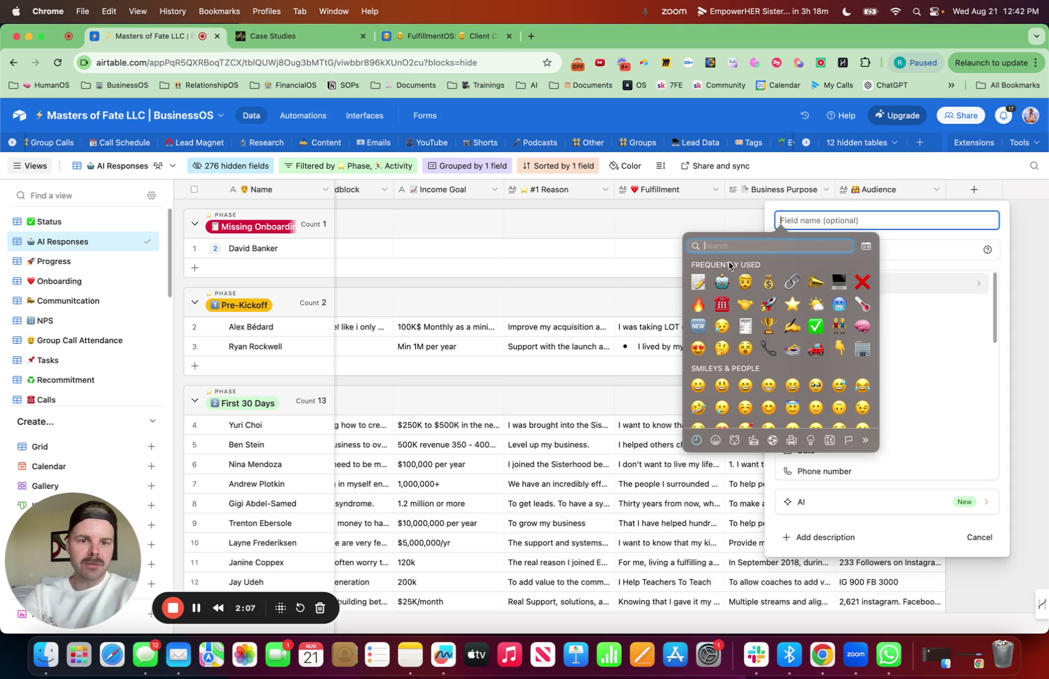
{"action": "key", "text": "Escape"}
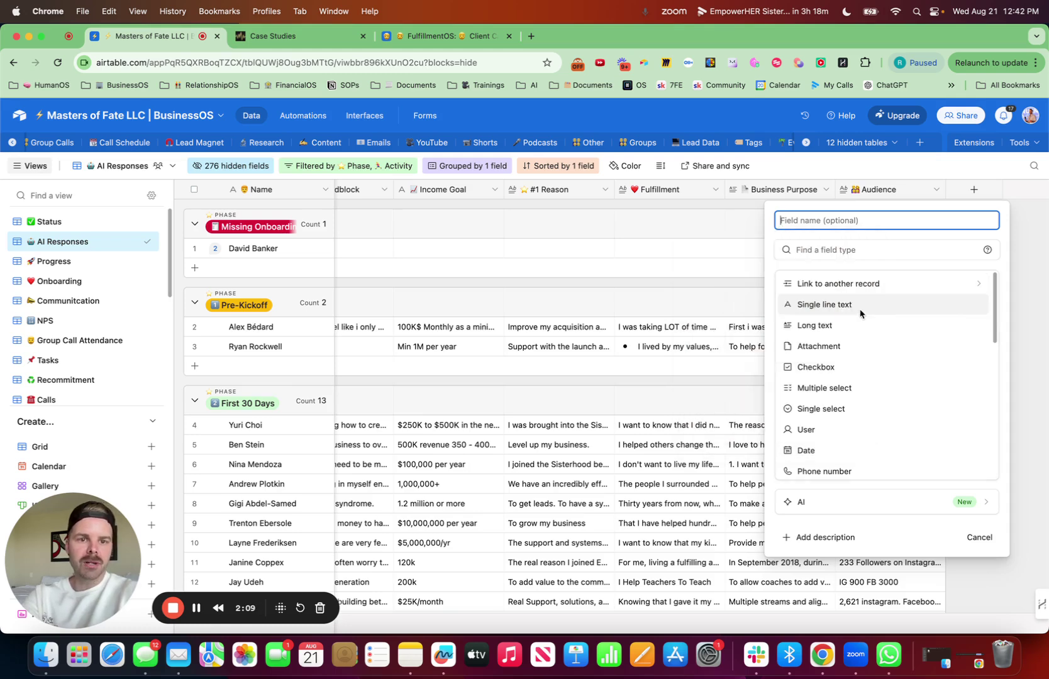
{"action": "type", "text": "Content Hooks"}
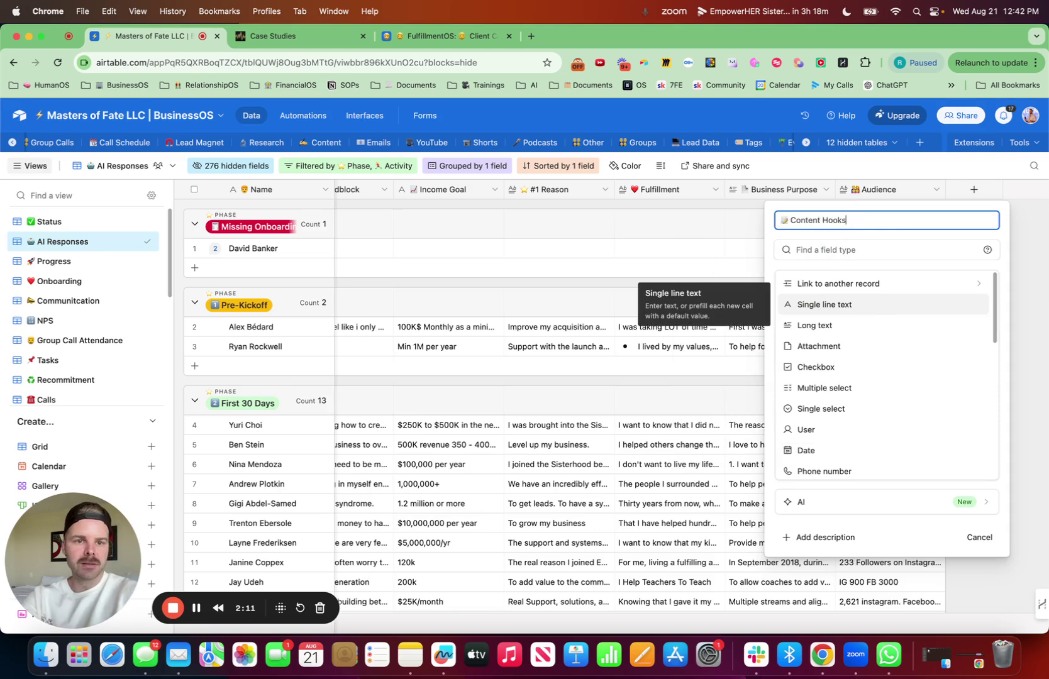
{"action": "left_click", "coordinate": [926, 508]}
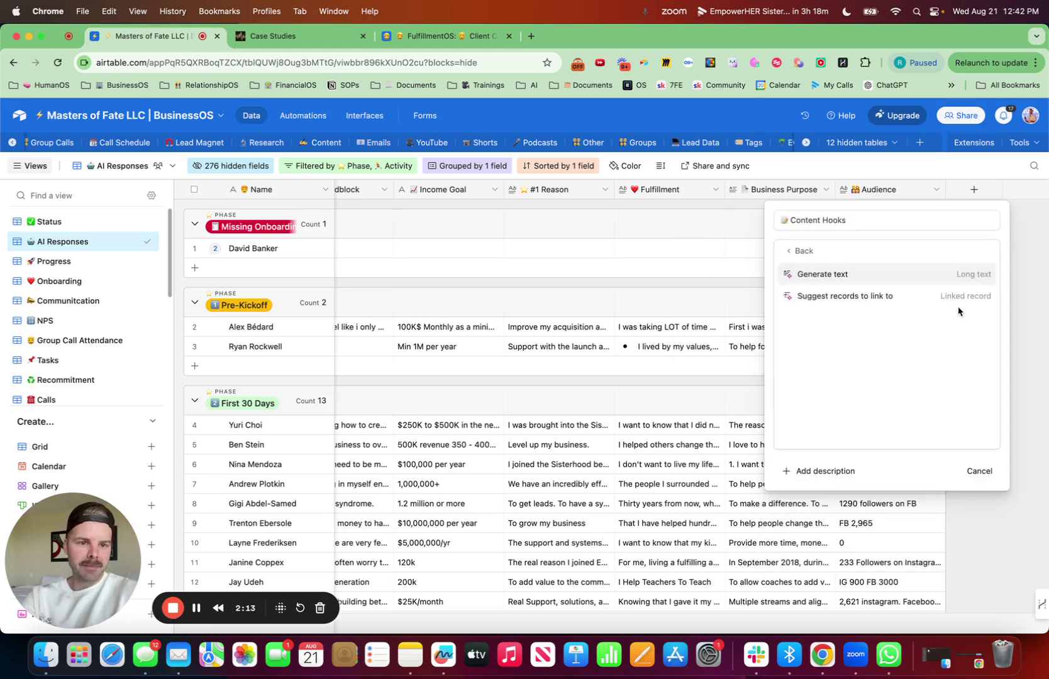
{"action": "left_click", "coordinate": [947, 274]}
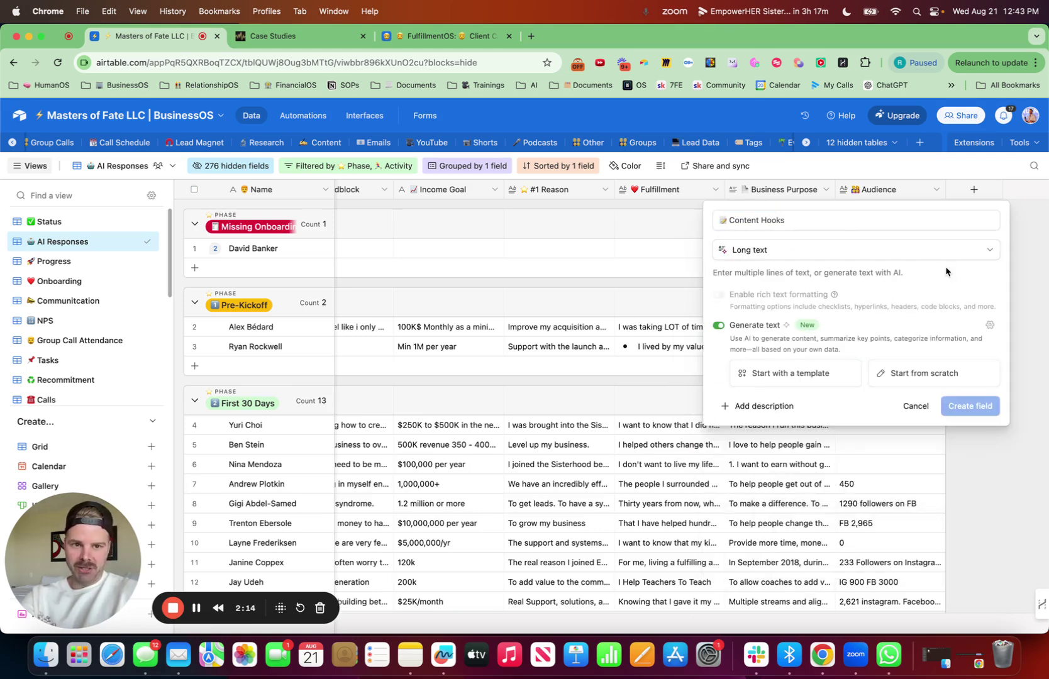
Step: Write the business-coaching copywriter persona, the 10 content hooks request, and the client-information intro line
{"action": "left_click", "coordinate": [939, 373]}
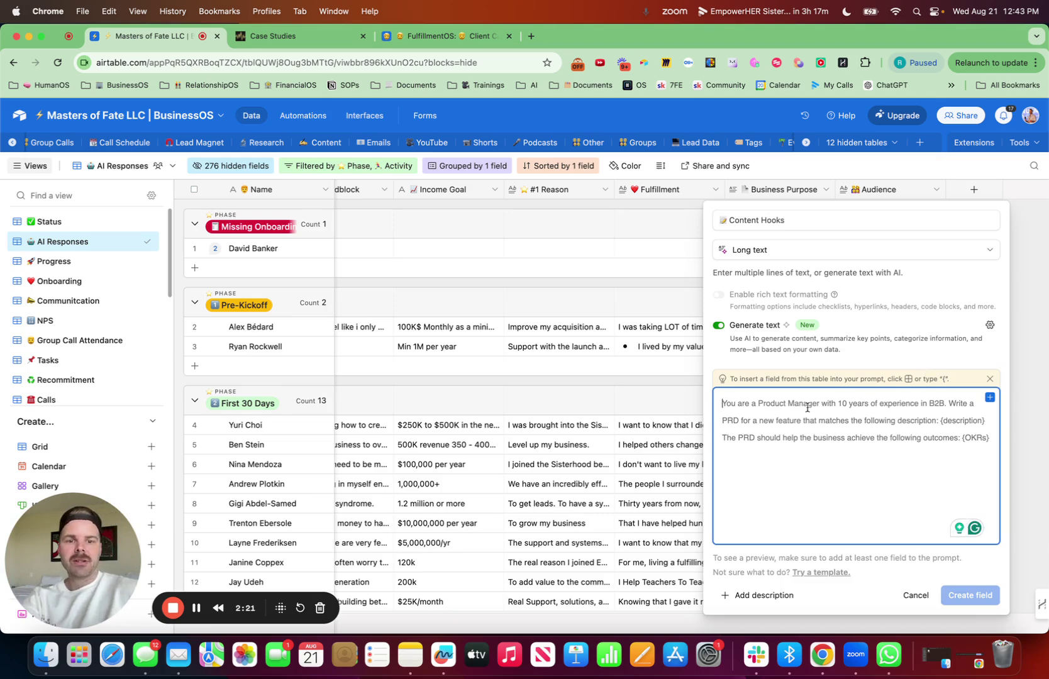
{"action": "type", "text": "You are a"}
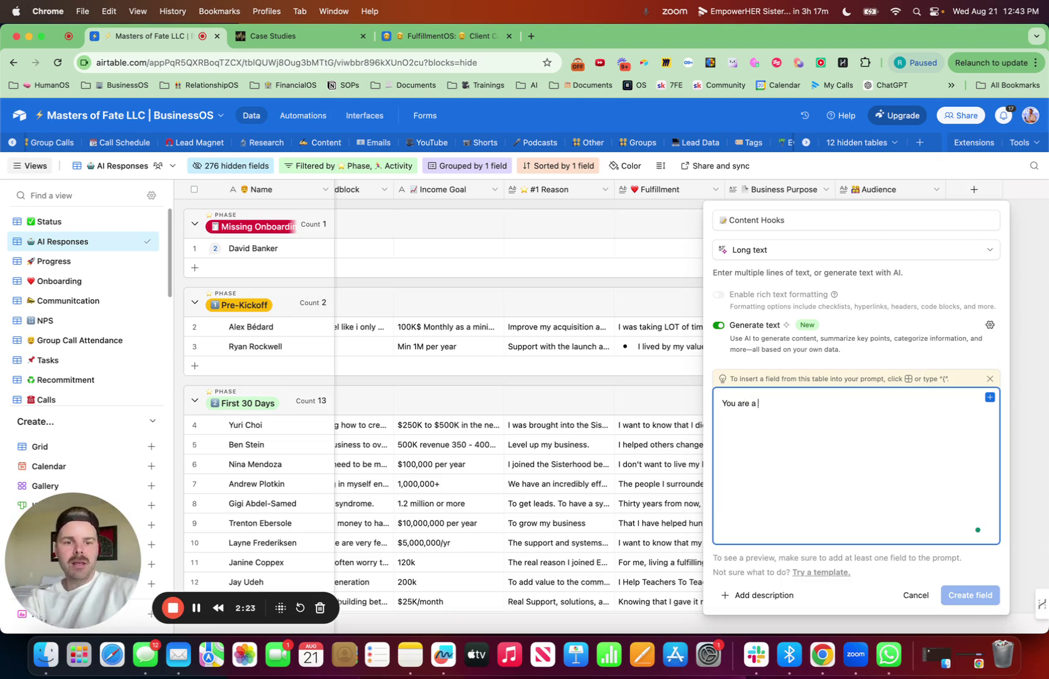
{"action": "type", "text": " copywriter with 10 years of experein"}
{"action": "type", "text": " int he business coaching space."}
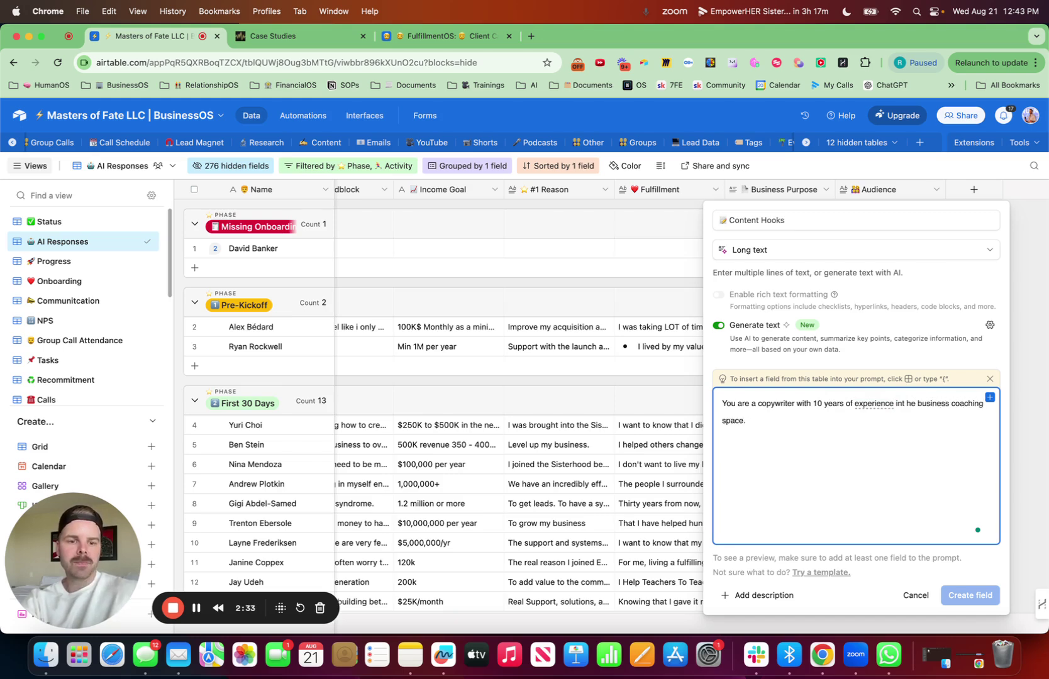
{"action": "key", "text": "Return"}
{"action": "key", "text": "Return"}
{"action": "type", "text": "I would like you to cre"}
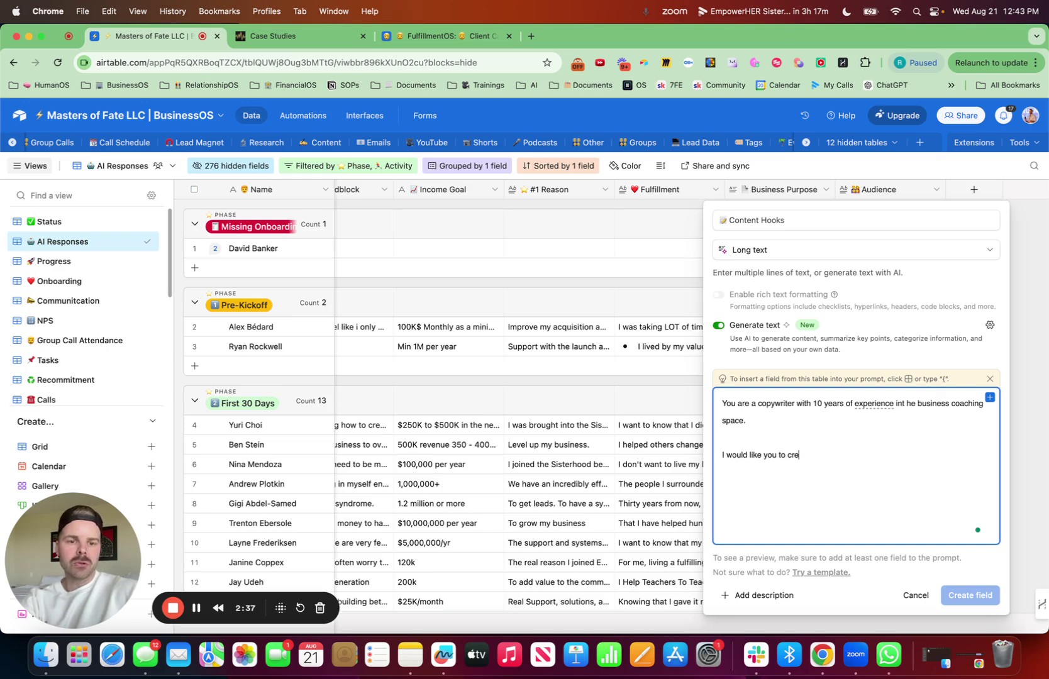
{"action": "type", "text": "ate 10 po"}
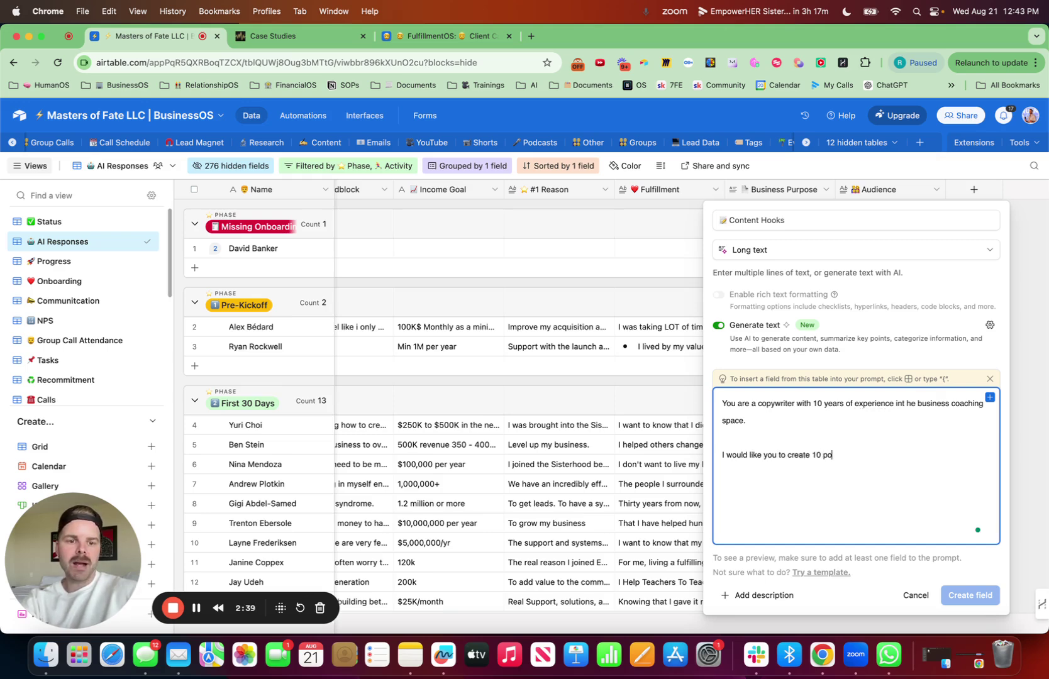
{"action": "type", "text": "werful content hooks to s"}
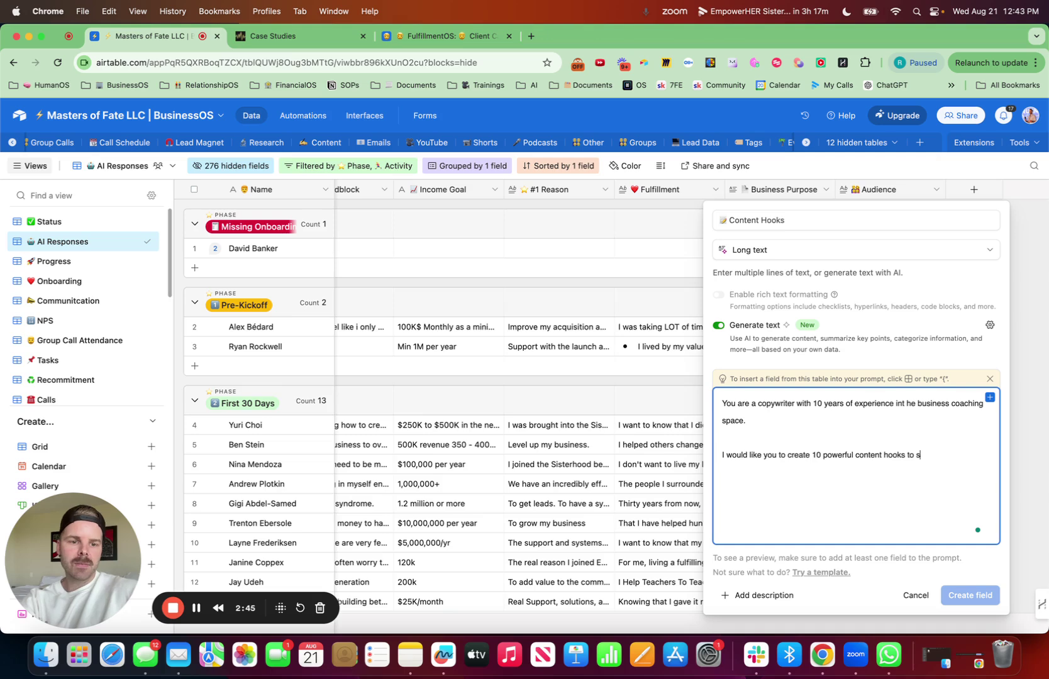
{"action": "type", "text": "hat we can"}
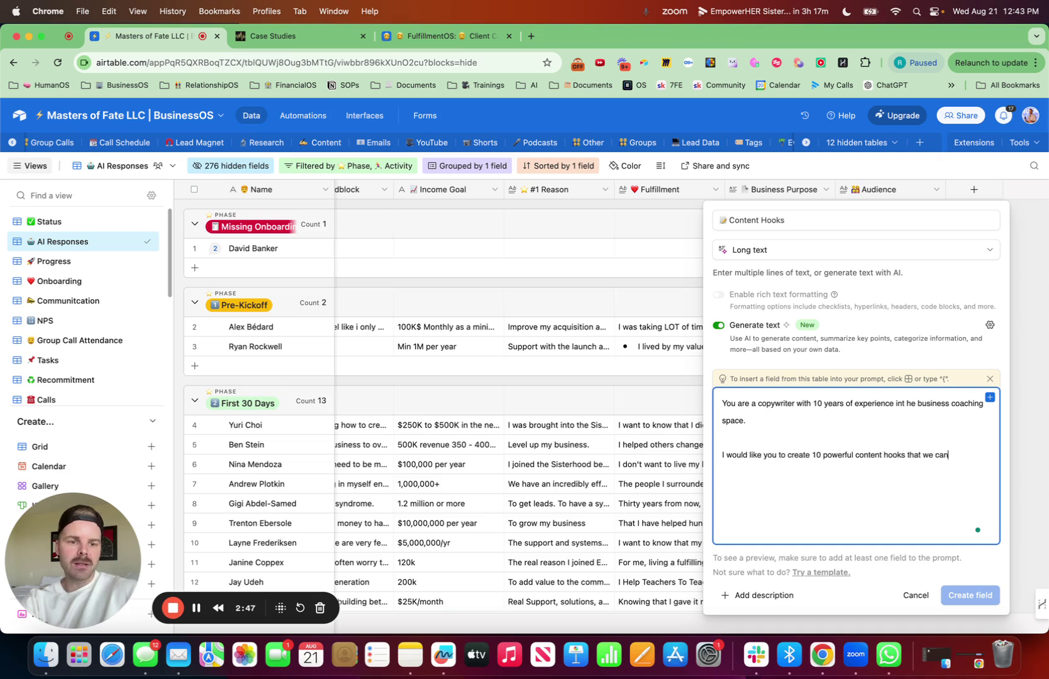
{"action": "type", "text": " send over to our c"}
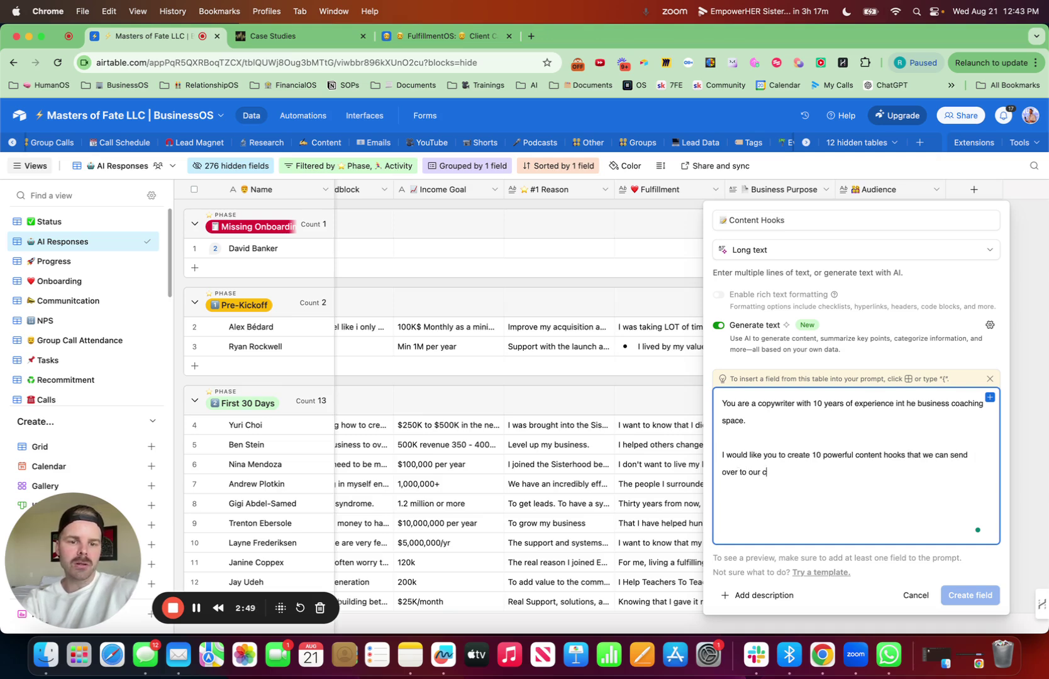
{"action": "type", "text": "lients that they coul"}
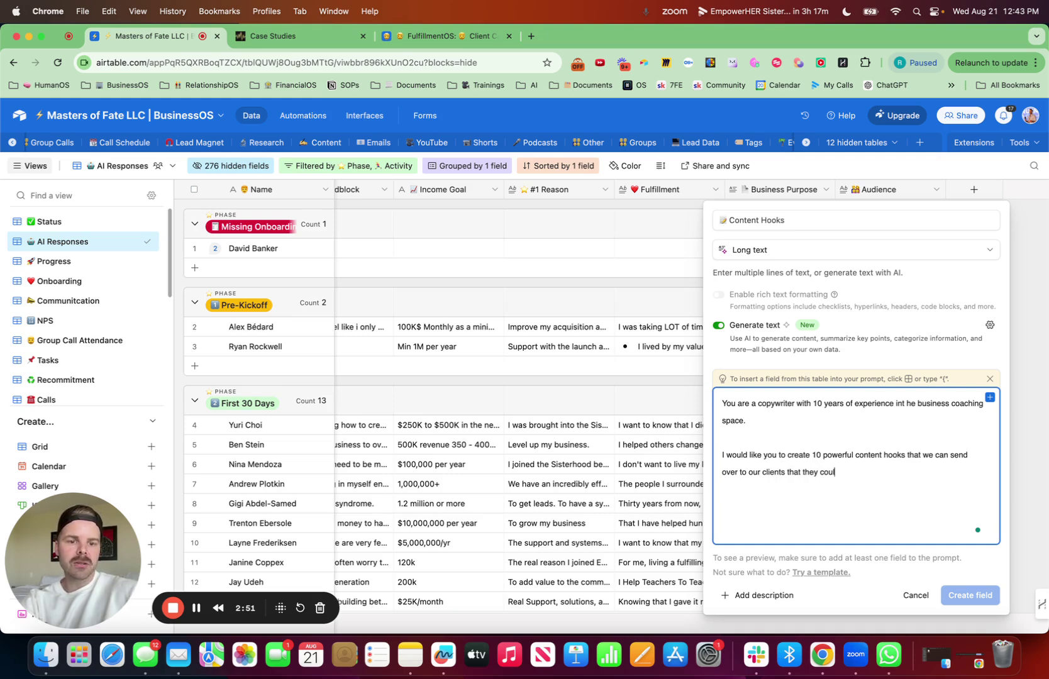
{"action": "type", "text": "d use in YouTube or Written"}
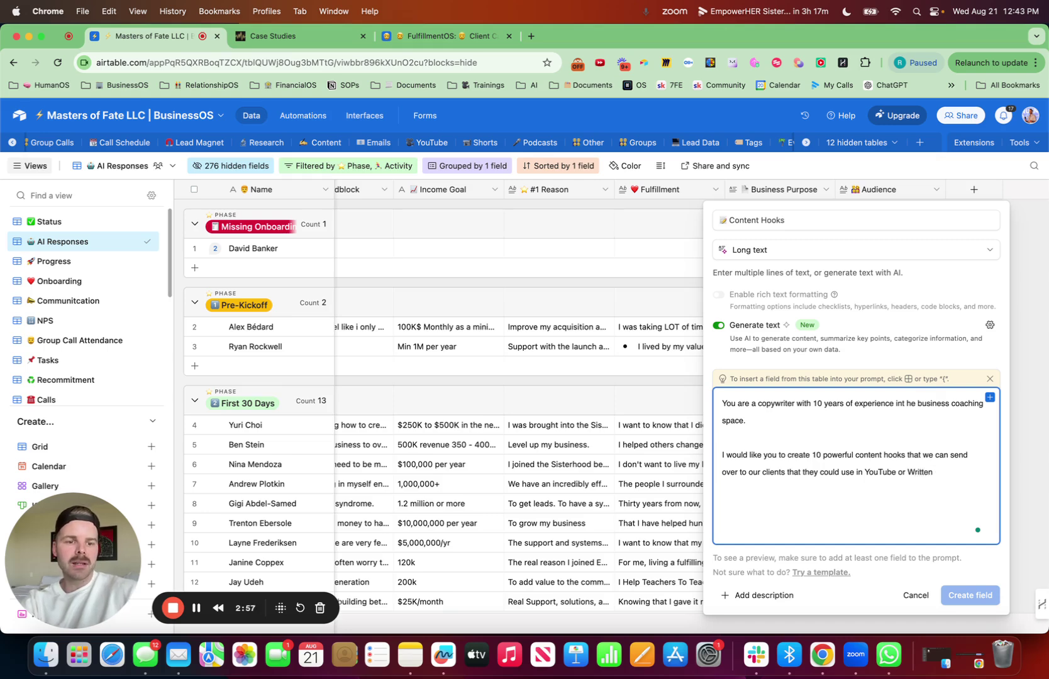
{"action": "type", "text": " content or Email "}
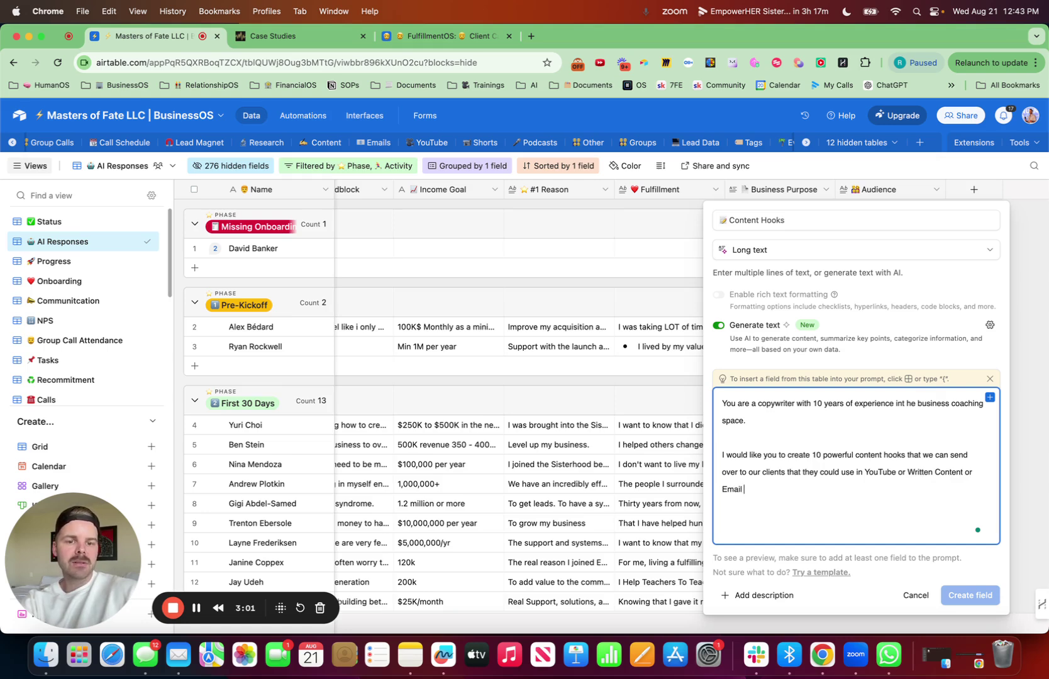
{"action": "type", "text": "Suc"}
{"action": "type", "text": "ject Lin"}
{"action": "type", "text": "es"}
{"action": "type", "text": ", or on fun"}
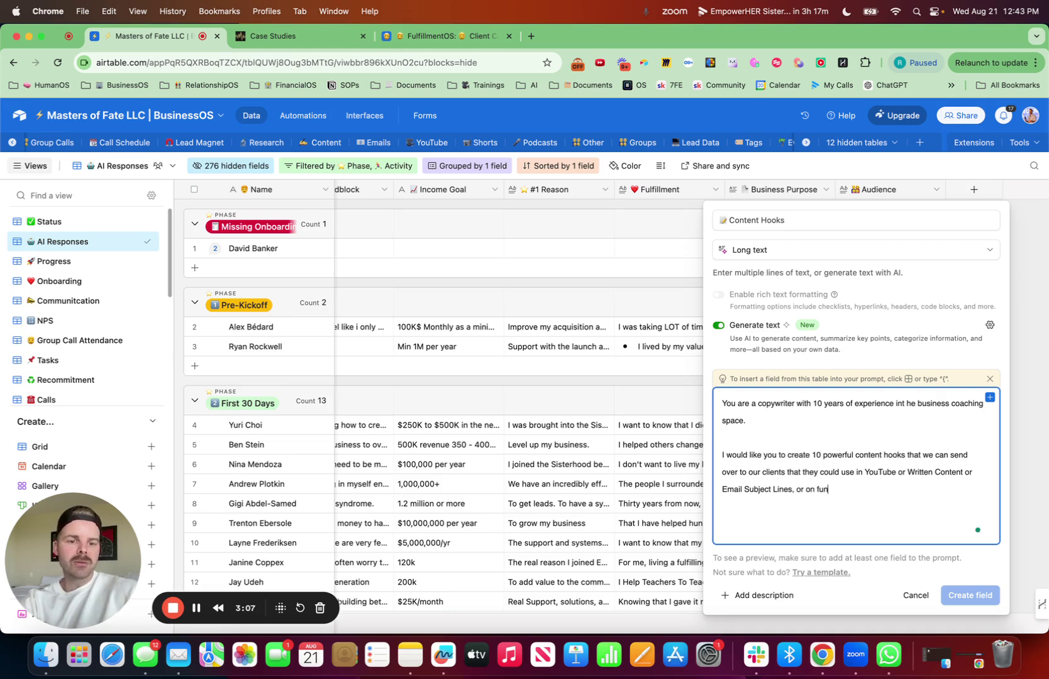
{"action": "type", "text": "nels."}
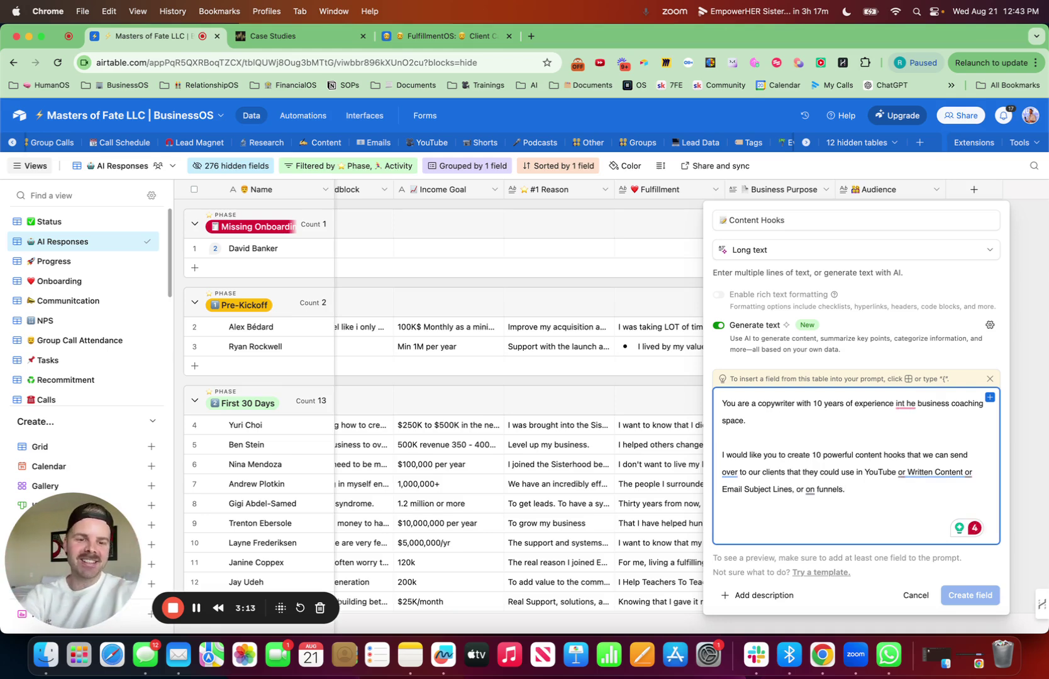
{"action": "key", "text": "Return"}
{"action": "key", "text": "Return"}
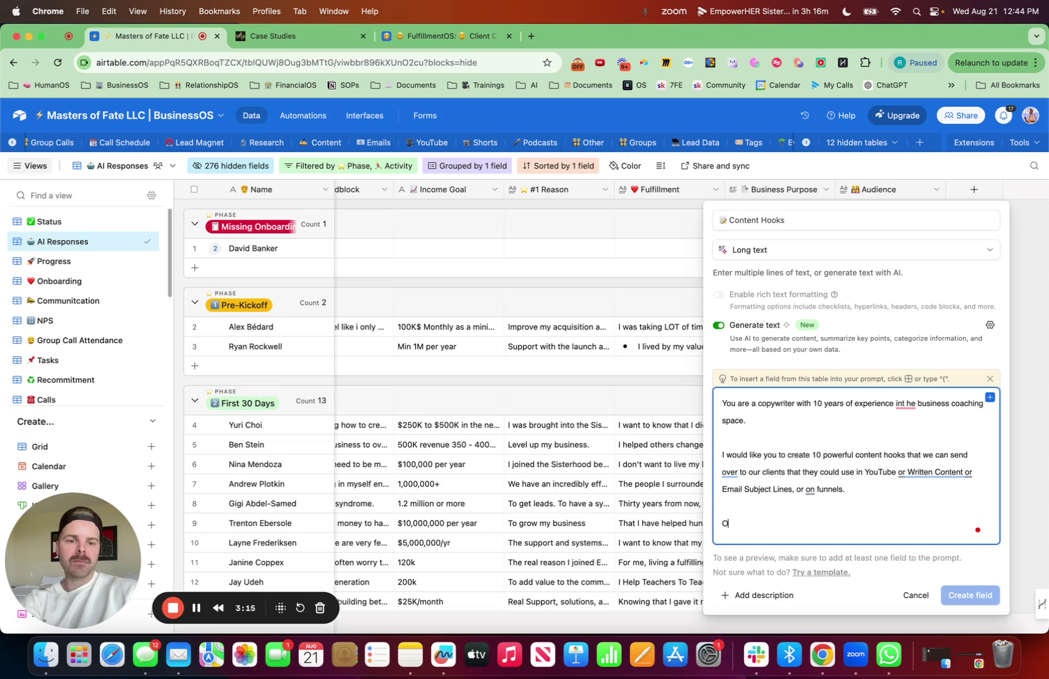
{"action": "type", "text": "Our clients sent us over"}
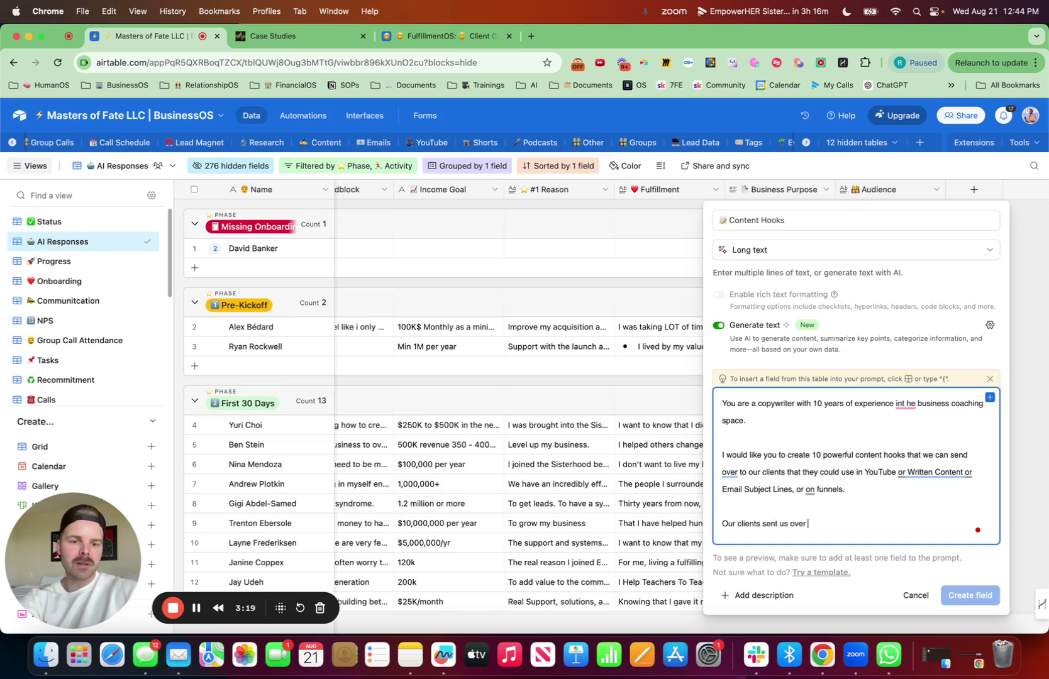
{"action": "type", "text": "the following"}
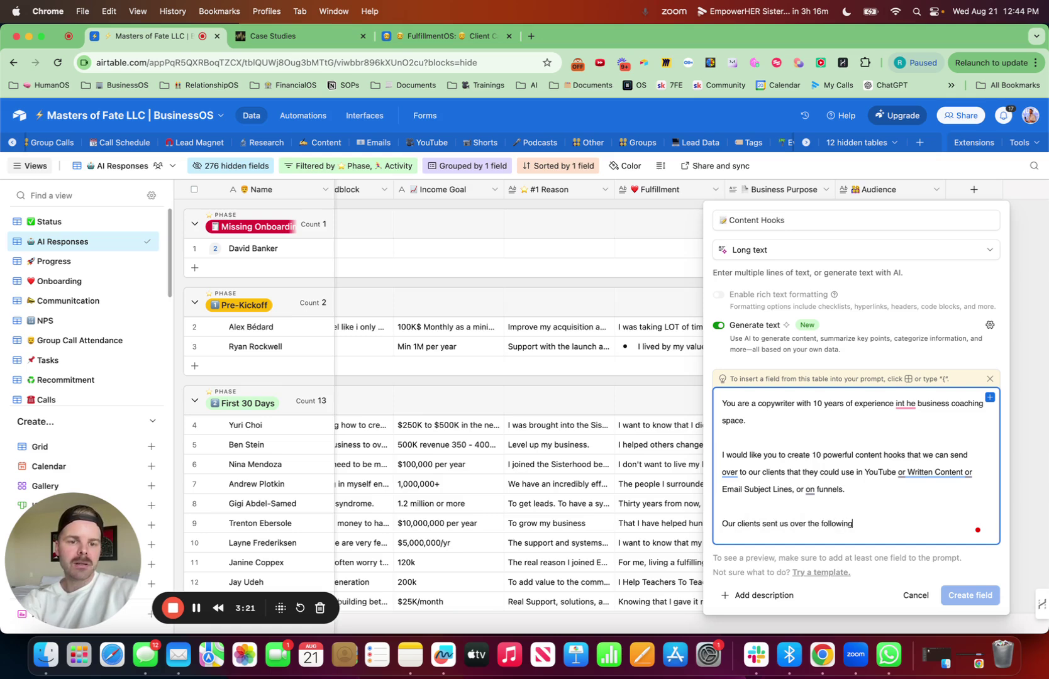
{"action": "type", "text": " information on themselves & t"}
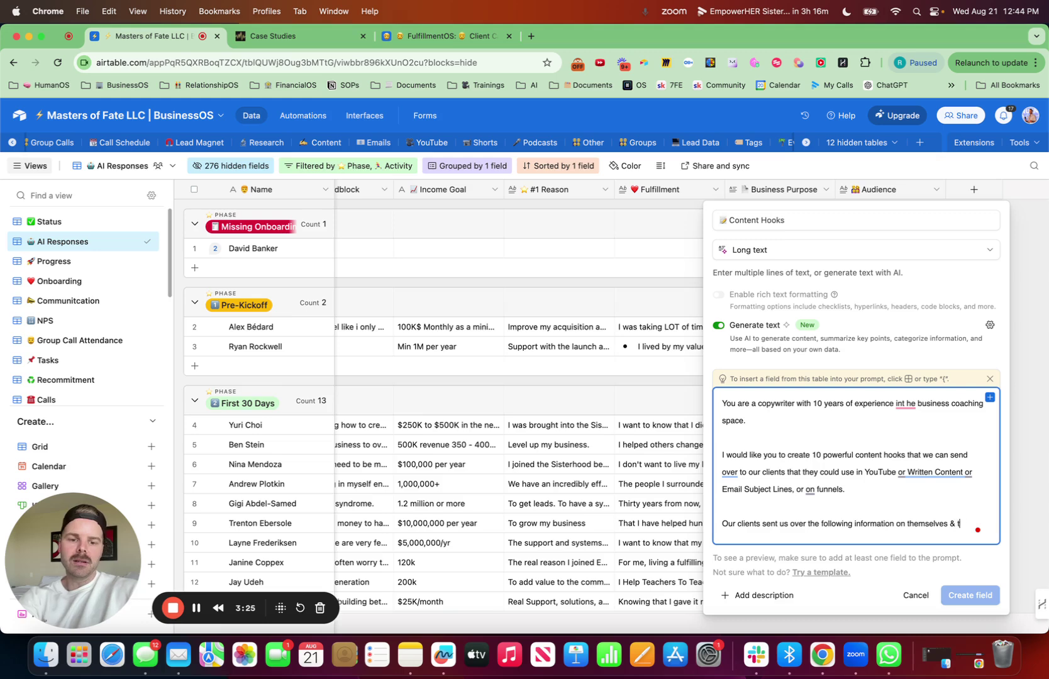
{"action": "type", "text": "heir Business"}
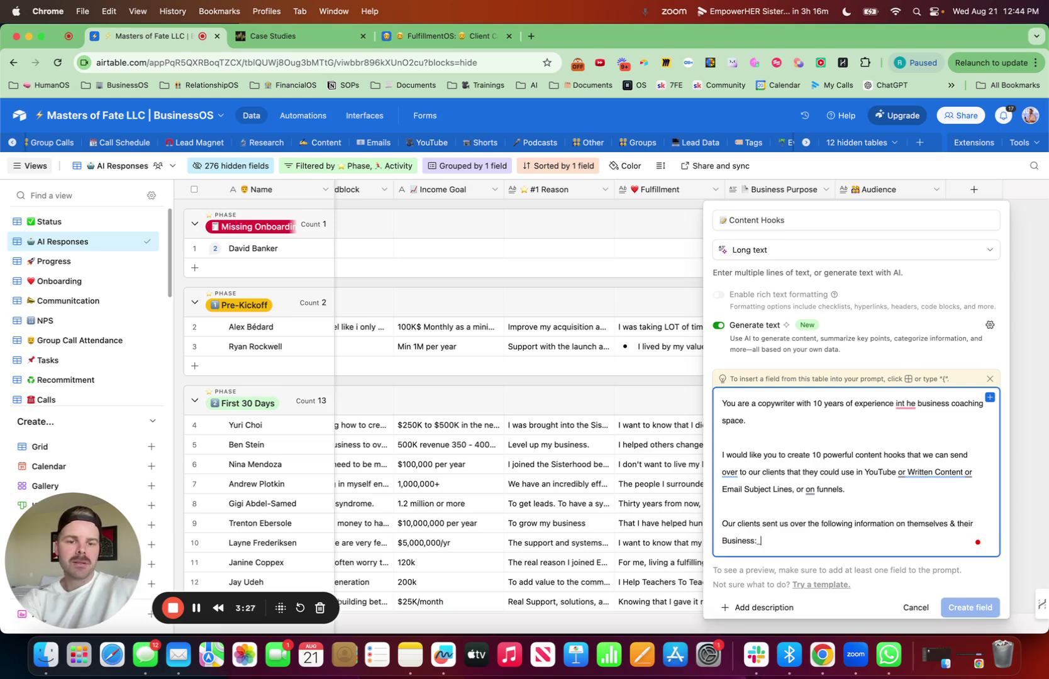
{"action": "type", "text": ":"}
{"action": "key", "text": "Return"}
{"action": "key", "text": "Return"}
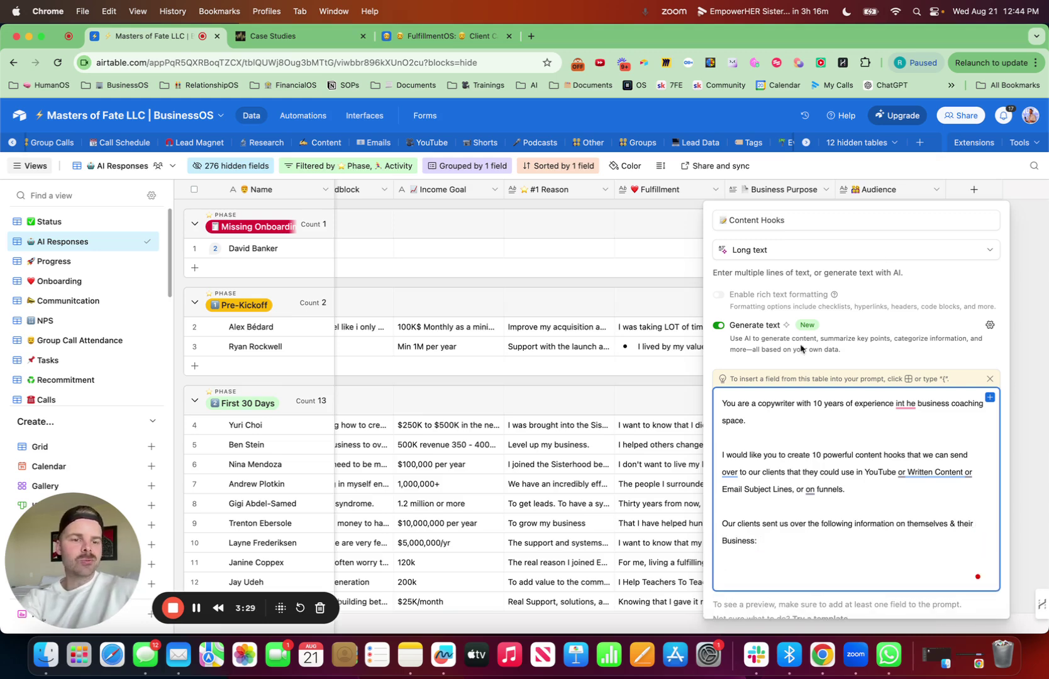
Step: Insert the Offer field token under an 'Offer:' label in the prompt
{"action": "type", "text": "{"}
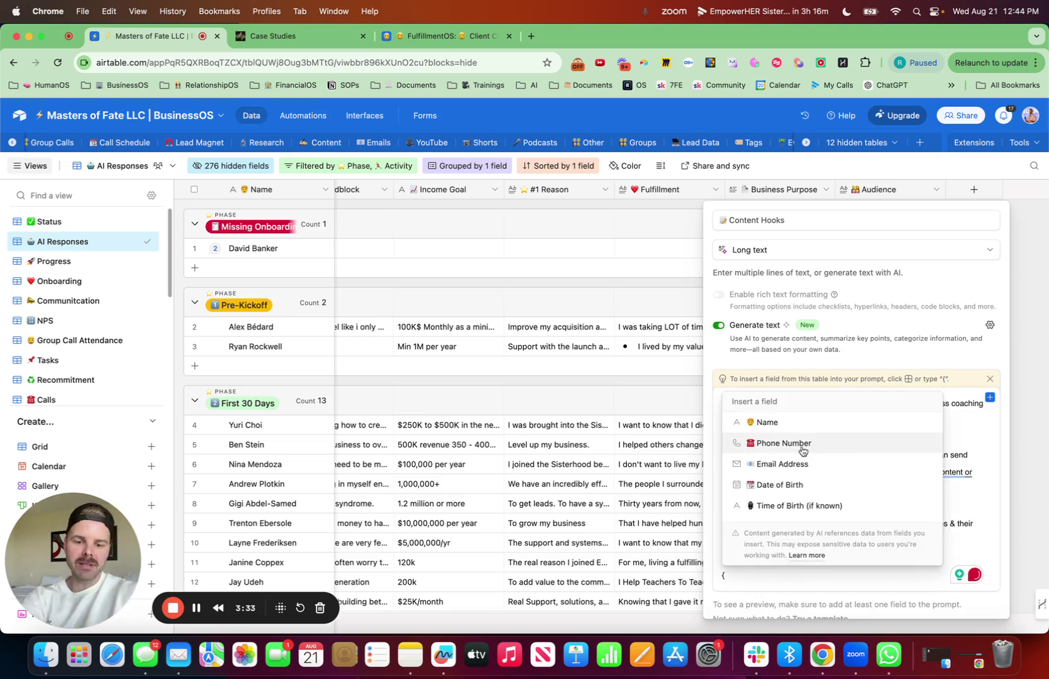
{"action": "type", "text": "offer"}
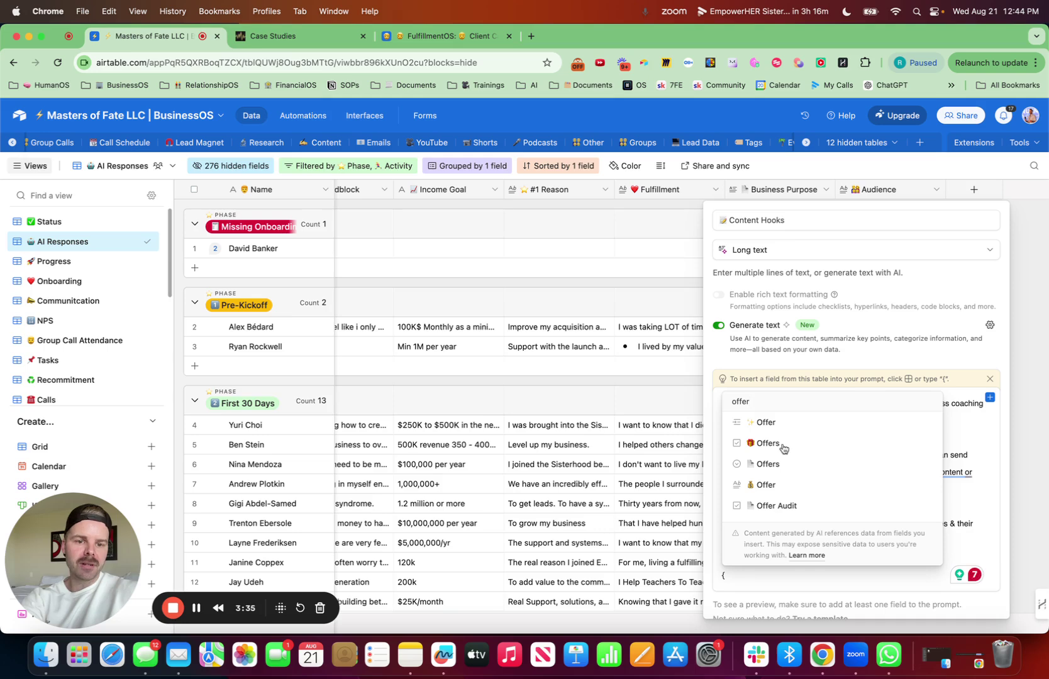
{"action": "left_click", "coordinate": [773, 493]}
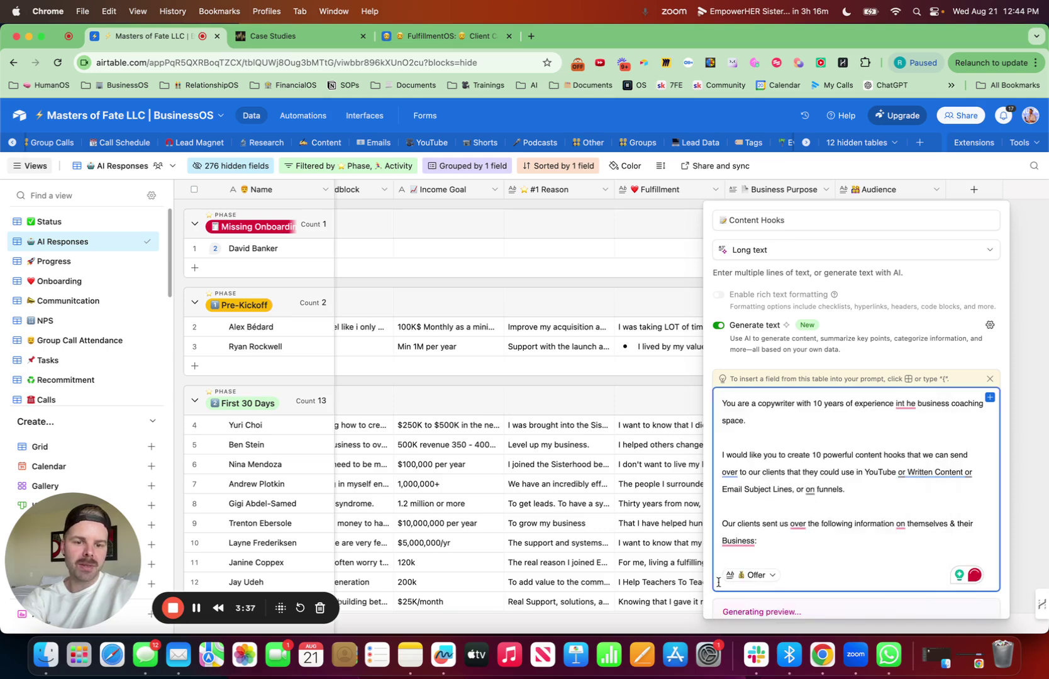
{"action": "key", "text": "ctrl+super+space"}
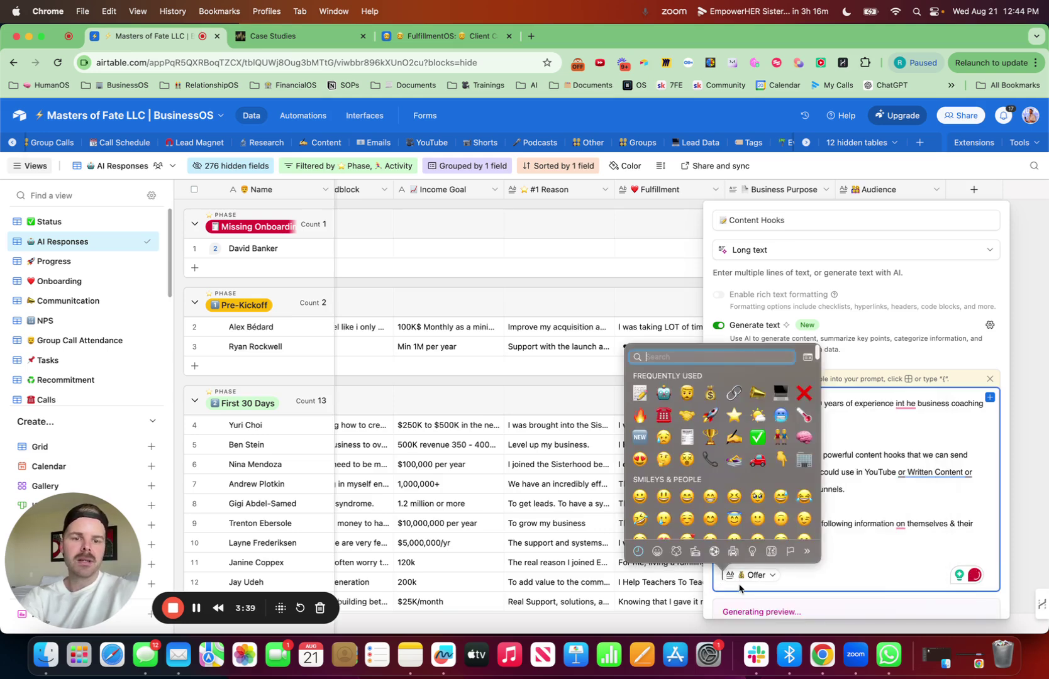
{"action": "type", "text": "money"}
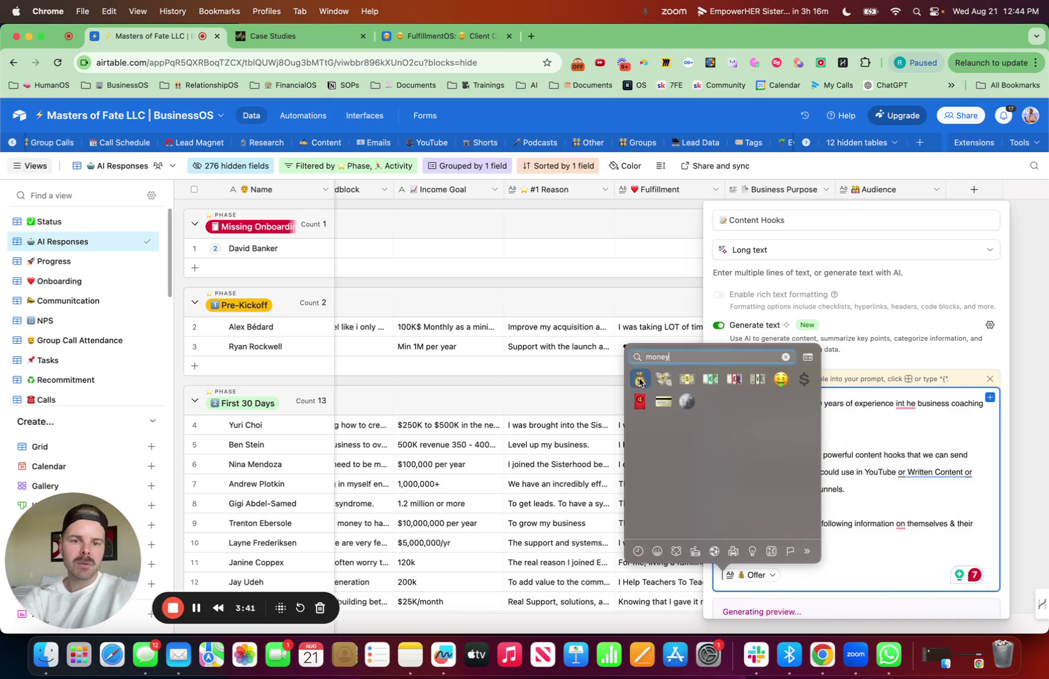
{"action": "key", "text": "Down"}
{"action": "key", "text": "Return"}
{"action": "type", "text": "Offer: 💰 Offer"}
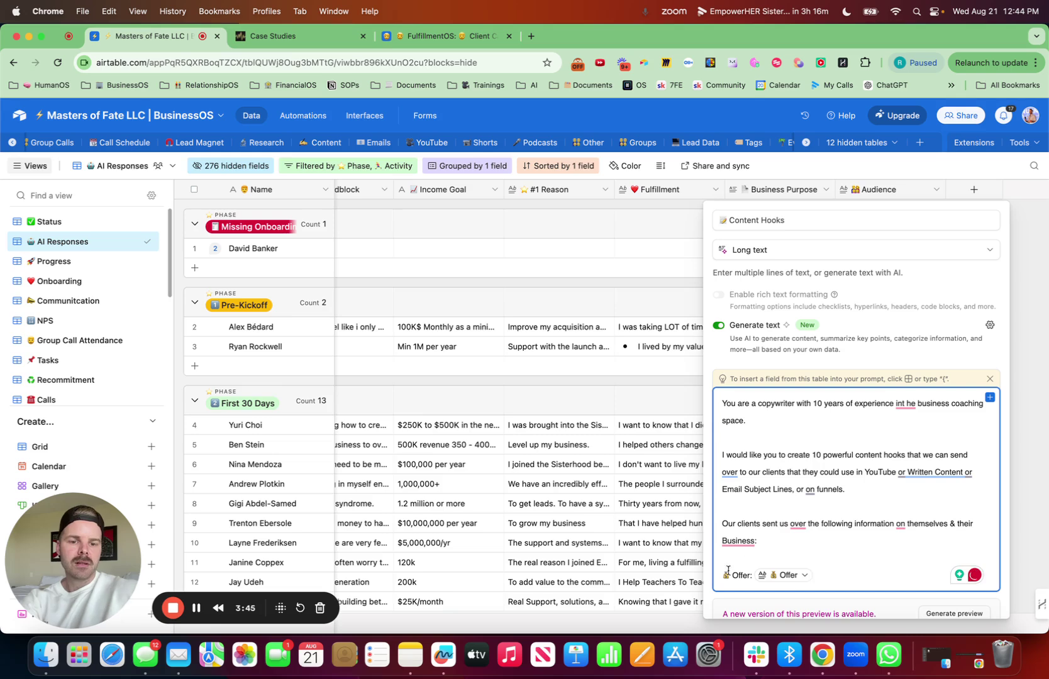
{"action": "left_click", "coordinate": [731, 574]}
{"action": "key", "text": "BackSpace"}
{"action": "key", "text": "BackSpace"}
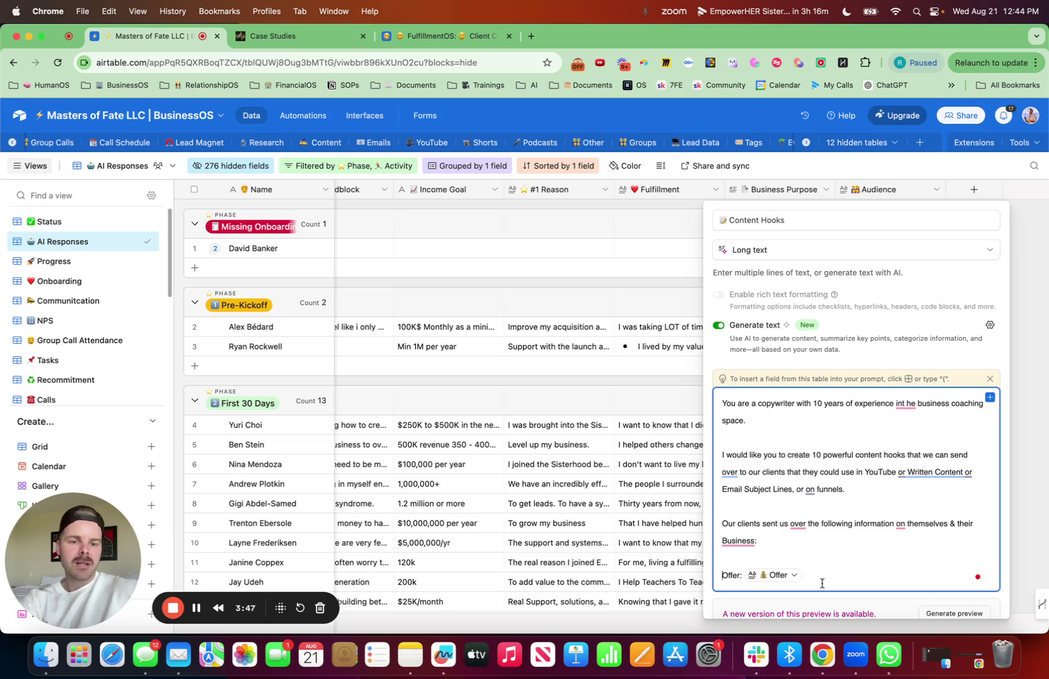
{"action": "left_click", "coordinate": [825, 574]}
{"action": "key", "text": "Left"}
{"action": "key", "text": "Left"}
{"action": "key", "text": "Left"}
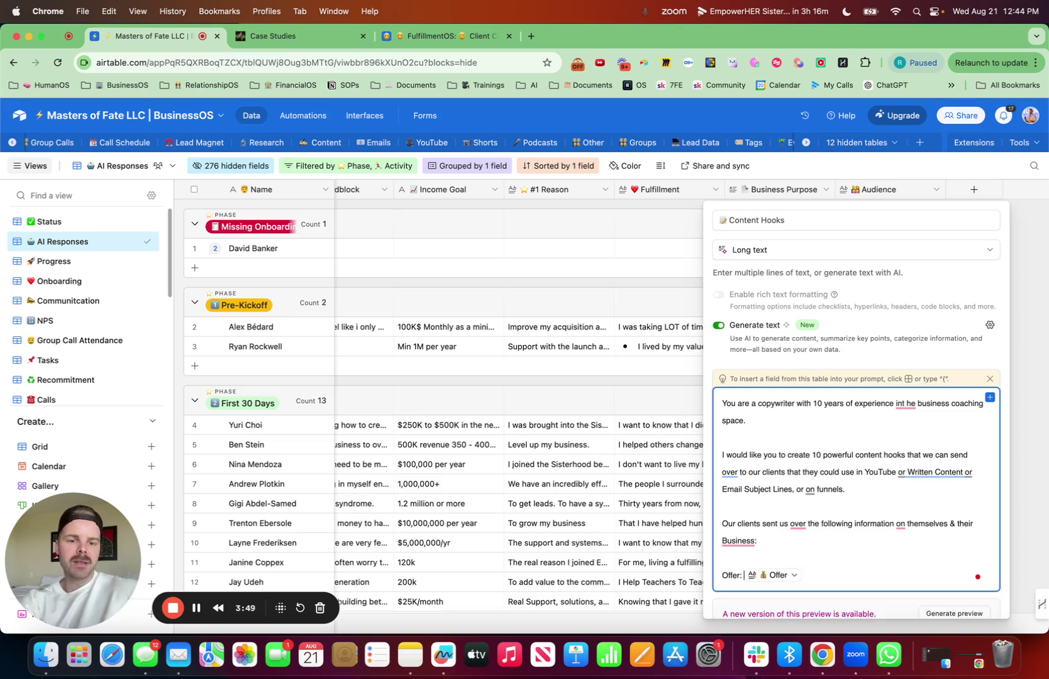
{"action": "left_click", "coordinate": [831, 580]}
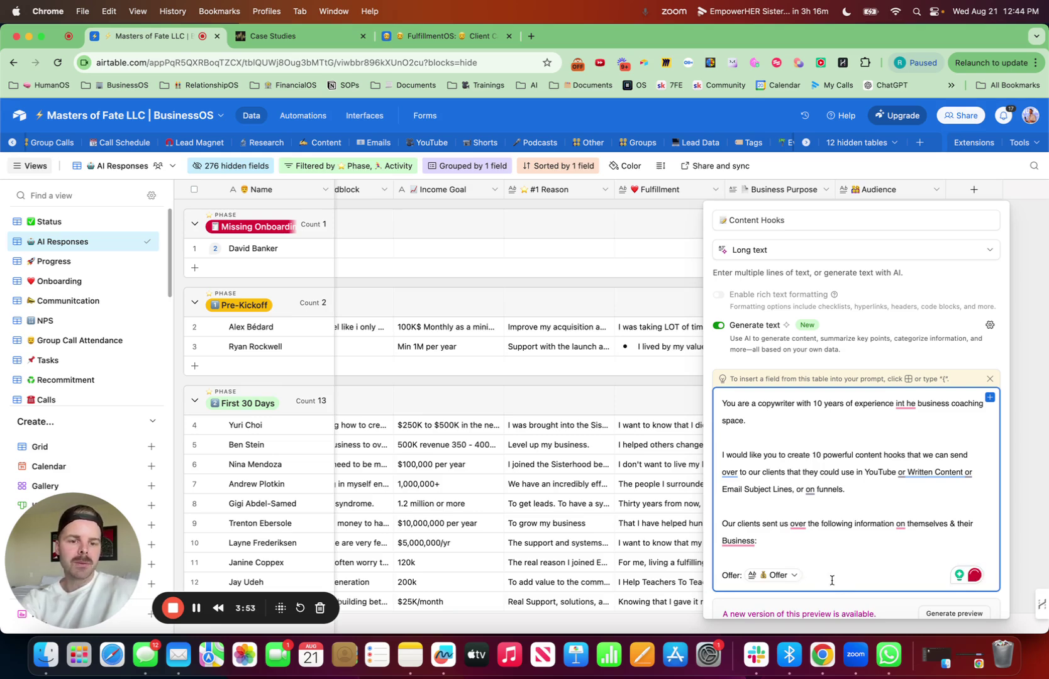
{"action": "key", "text": "Return"}
Step: Add a 'Their Bio:' line holding the Short Bio field token
{"action": "type", "text": "Bio"}
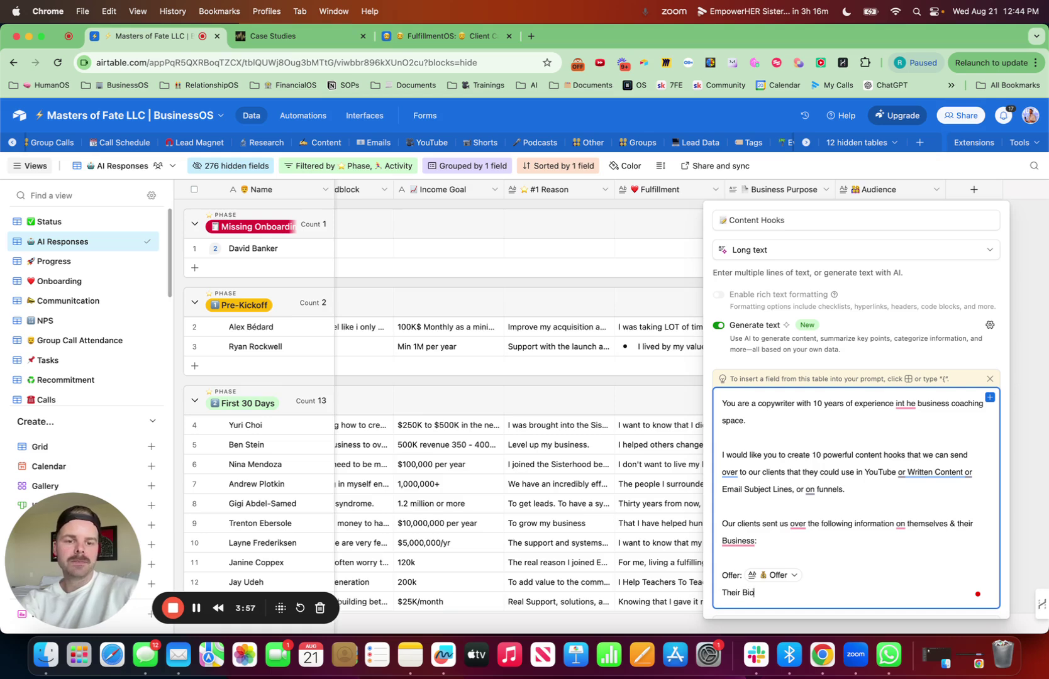
{"action": "type", "text": "heir Bio: {"}
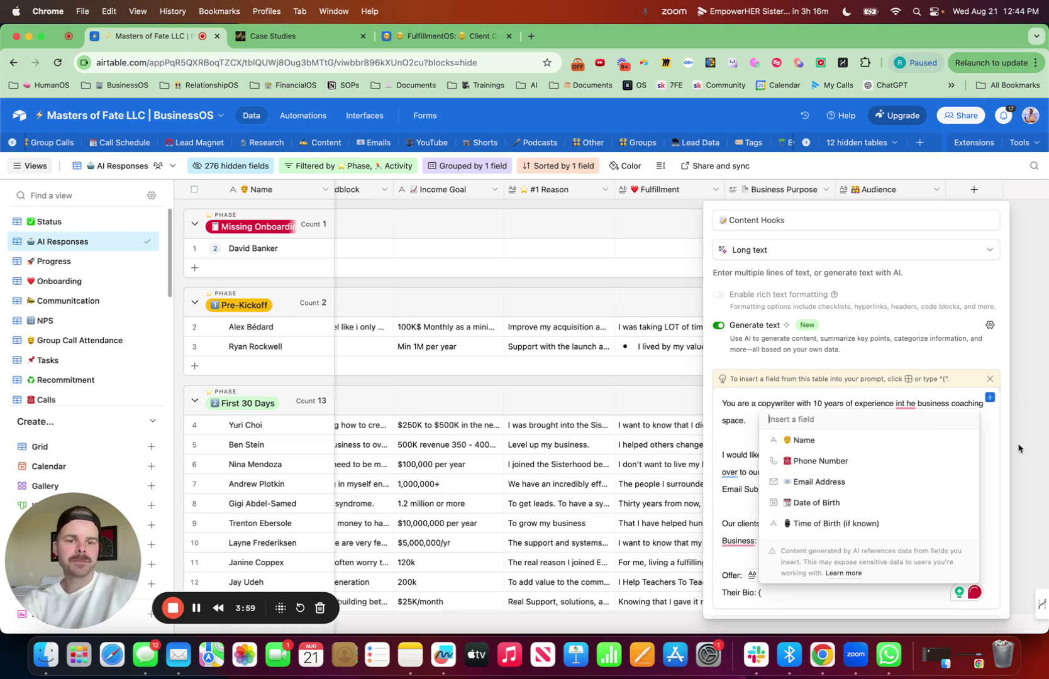
{"action": "type", "text": "bio"}
{"action": "left_click", "coordinate": [827, 532]}
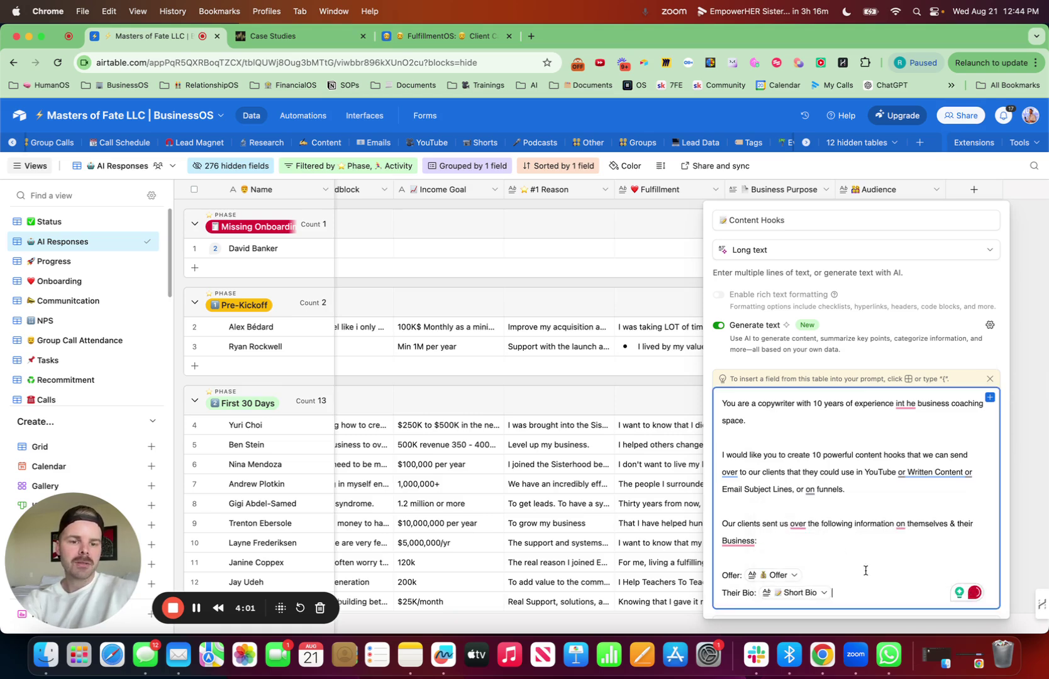
{"action": "key", "text": "Return"}
Step: Add a 'Their Profession:' line holding the Profession field token
{"action": "key", "text": "ctrl+super+space"}
{"action": "key", "text": "Escape"}
{"action": "scroll", "coordinate": [546, 459], "scroll_direction": "left", "scroll_amount": 5}
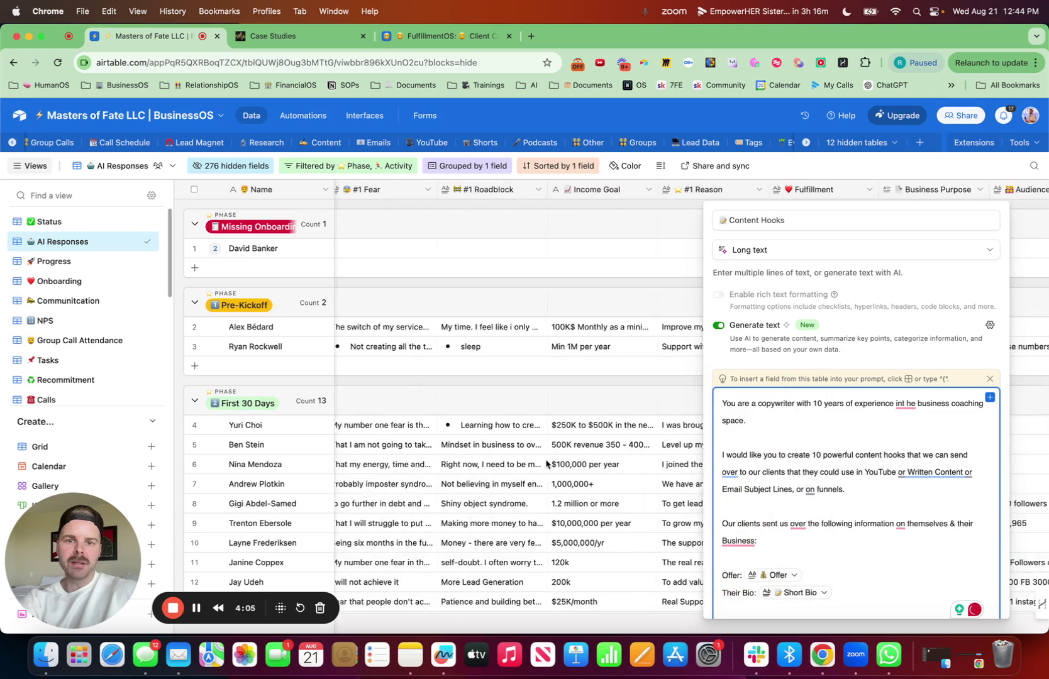
{"action": "scroll", "coordinate": [546, 459], "scroll_direction": "left", "scroll_amount": 2}
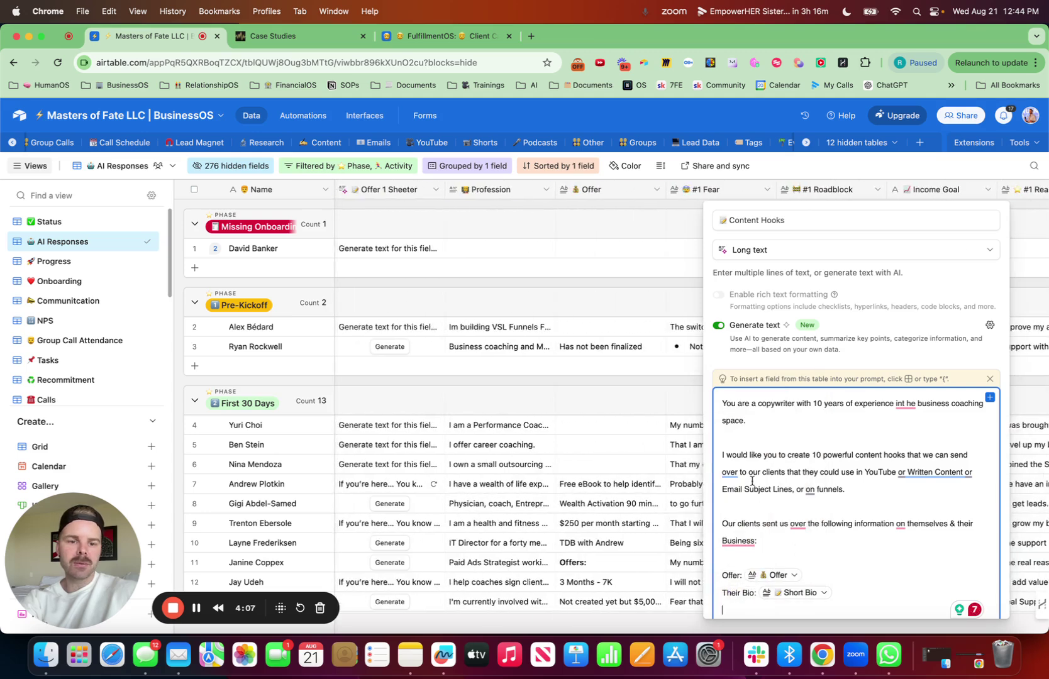
{"action": "type", "text": "Their Profession:"}
{"action": "left_click", "coordinate": [990, 398]}
{"action": "type", "text": "profess"}
{"action": "left_click", "coordinate": [874, 546]}
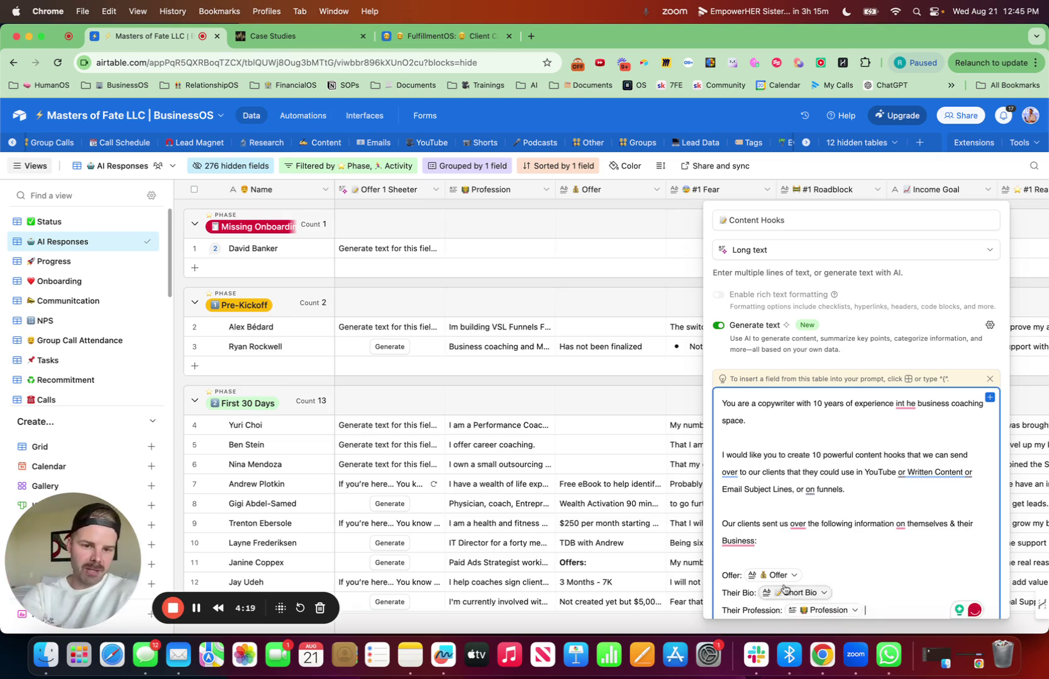
Step: Correct the prompt wording to 'Businesses' and 'in the'
{"action": "mouse_move", "coordinate": [739, 545]}
{"action": "left_click", "coordinate": [763, 482]}
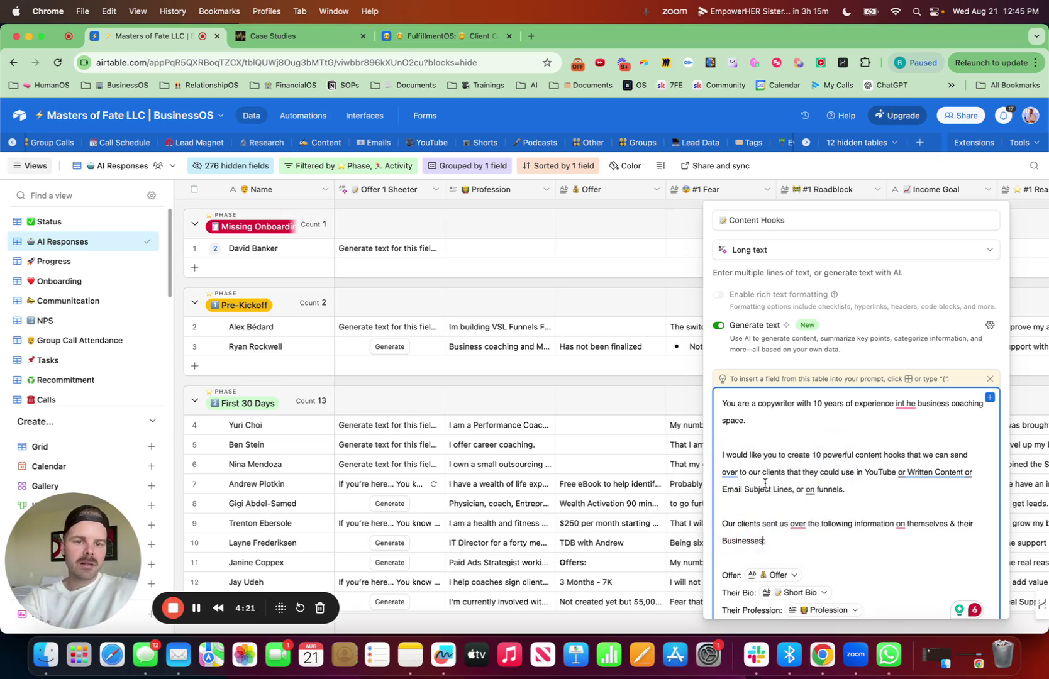
{"action": "mouse_move", "coordinate": [906, 404]}
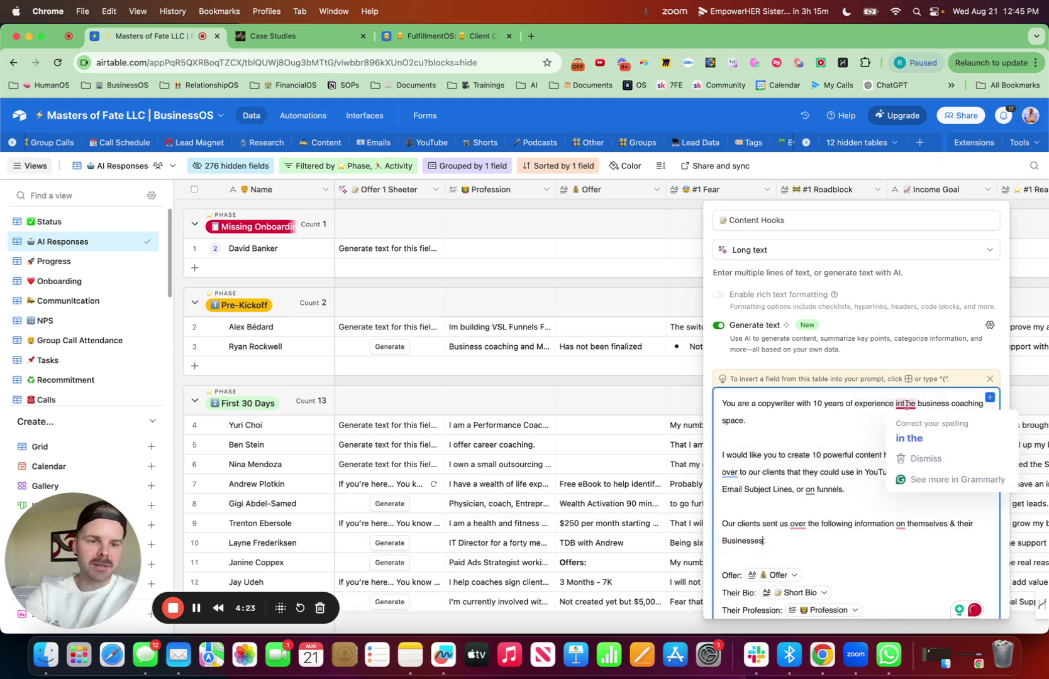
{"action": "left_click", "coordinate": [909, 438]}
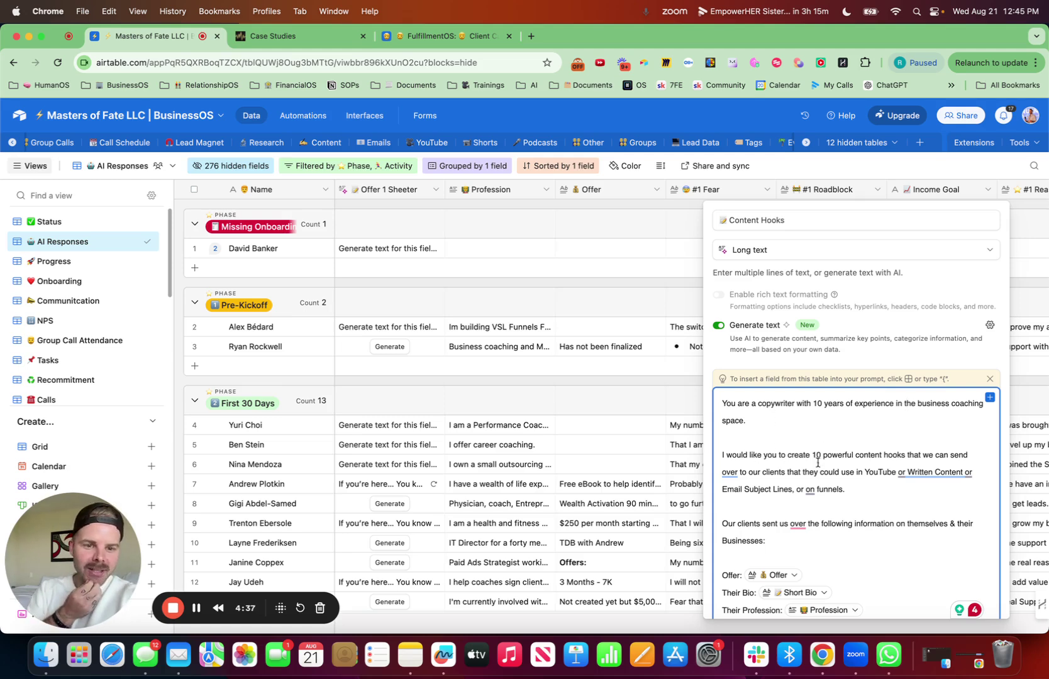
Step: End the prompt with 'These should be easy to attract their ideal clients.'
{"action": "mouse_move", "coordinate": [912, 470]}
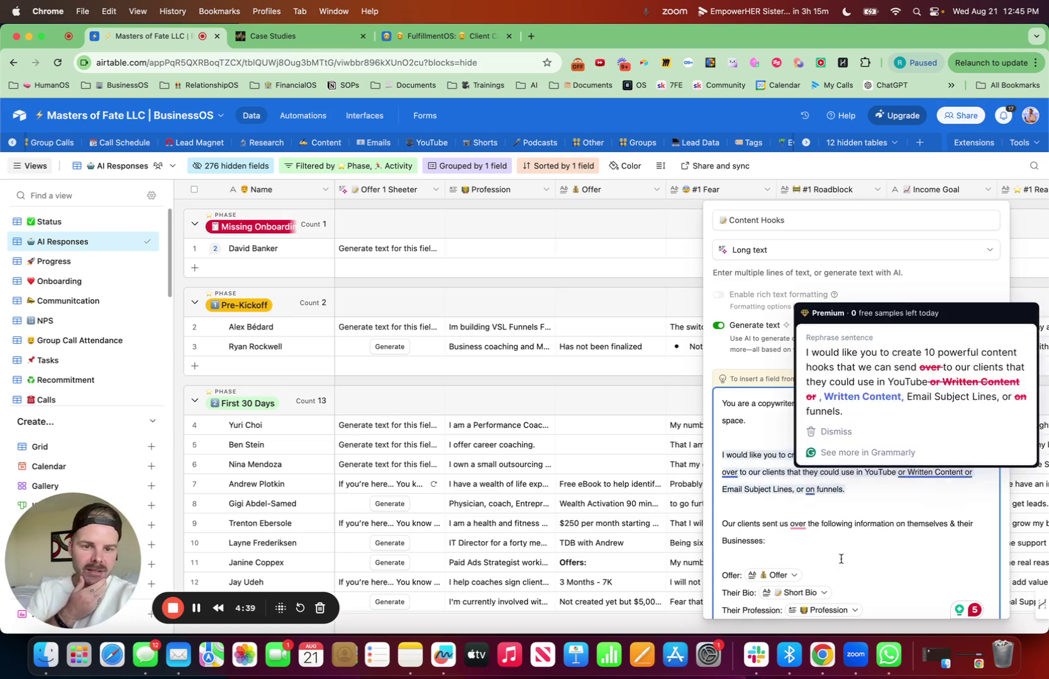
{"action": "scroll", "coordinate": [903, 512], "scroll_direction": "down", "scroll_amount": 2}
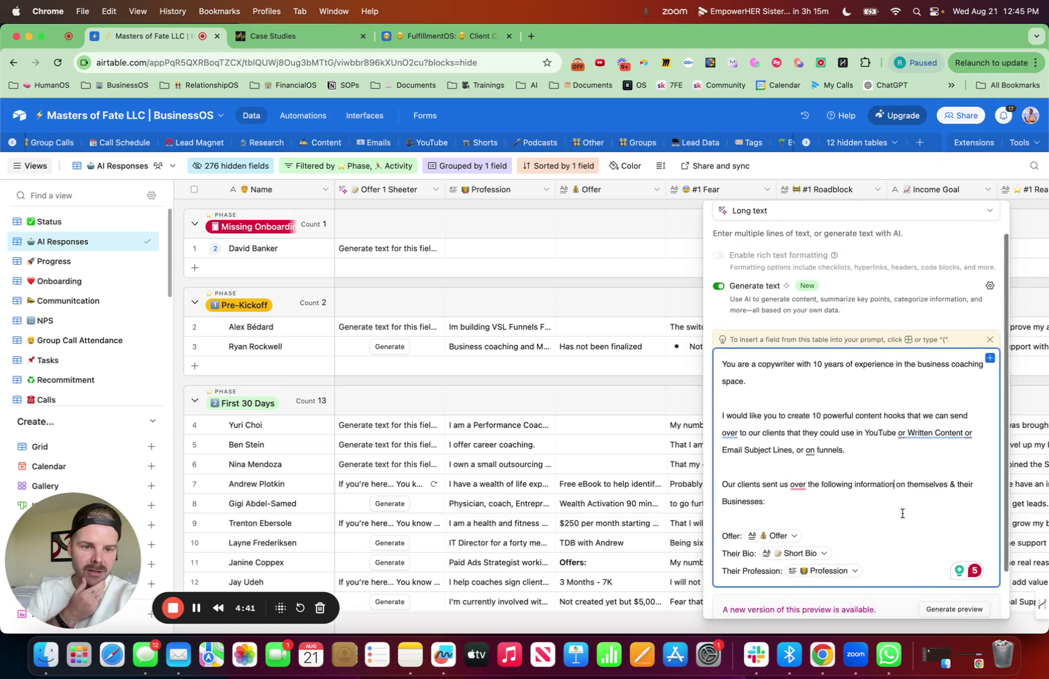
{"action": "scroll", "coordinate": [873, 444], "scroll_direction": "down", "scroll_amount": 2}
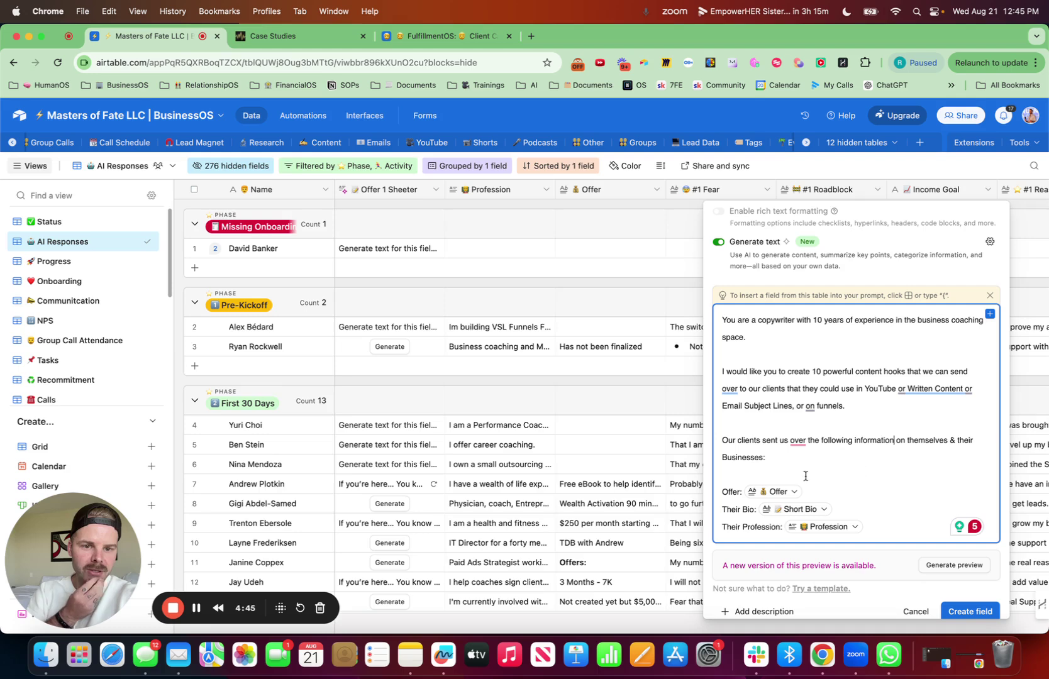
{"action": "type", "text": "t"}
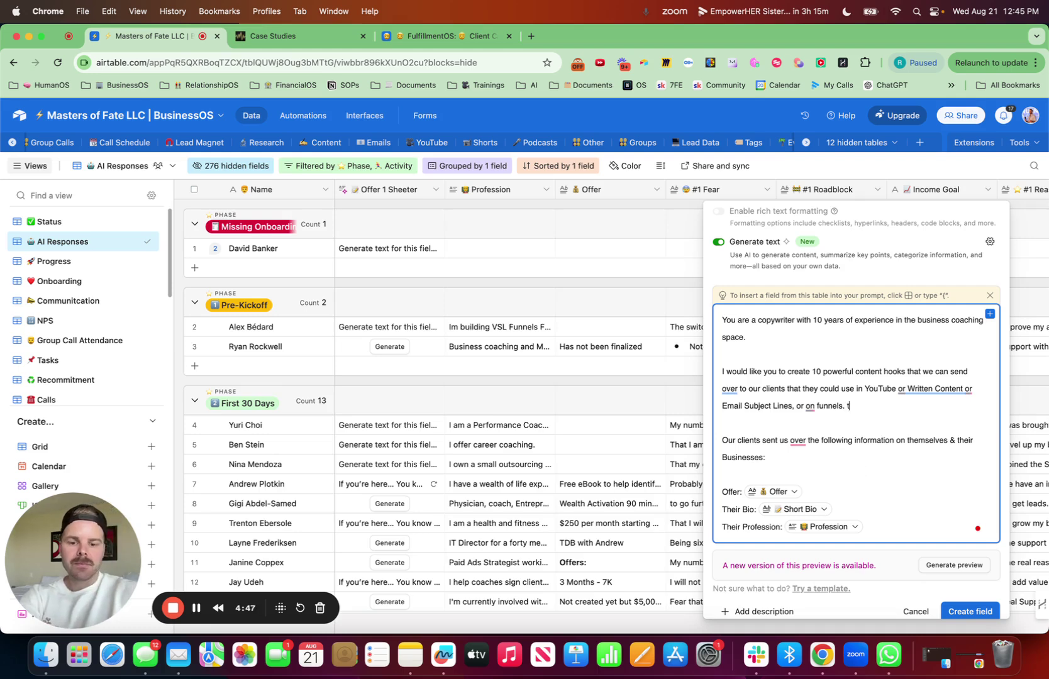
{"action": "type", "text": "heseThese should be e"}
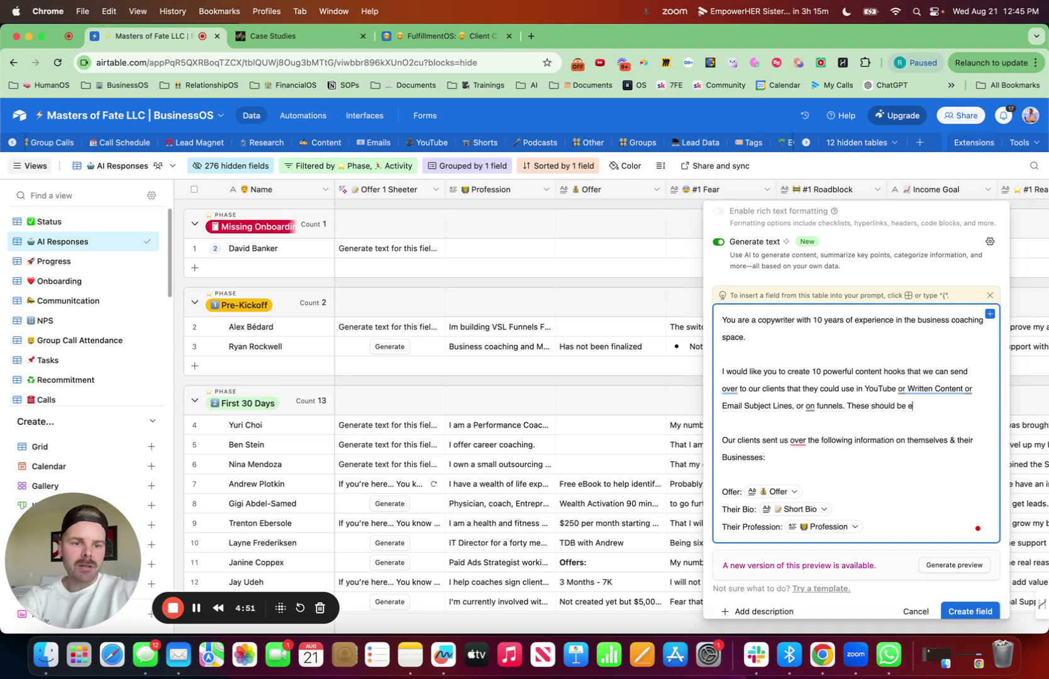
{"action": "type", "text": "asy to attract their ideal clients."}
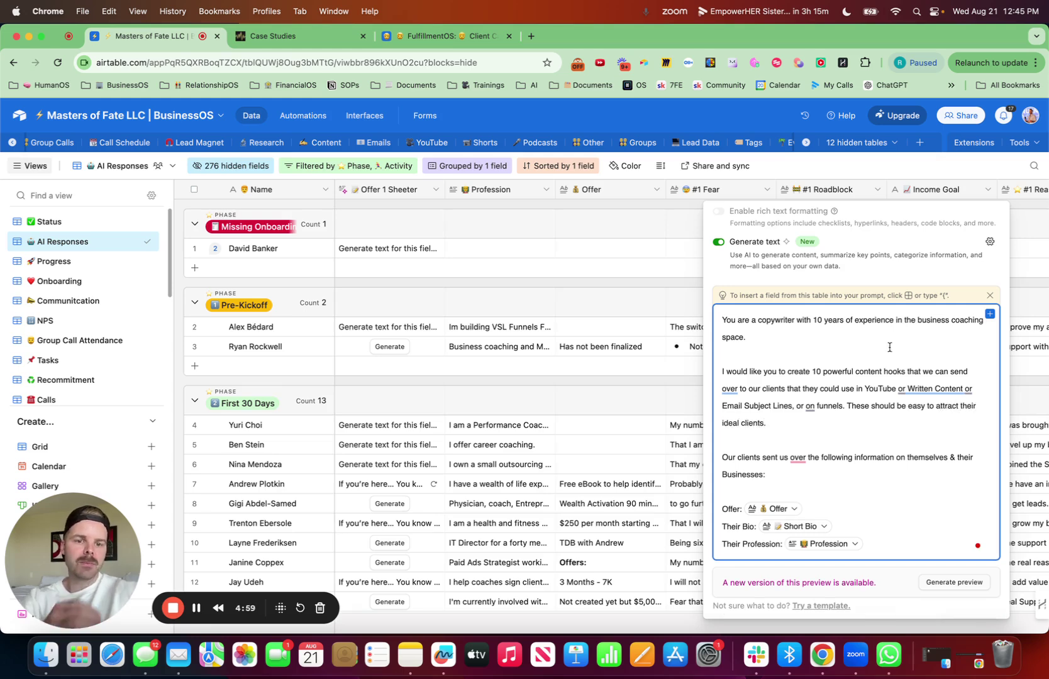
{"action": "scroll", "coordinate": [889, 347], "scroll_direction": "down", "scroll_amount": 1}
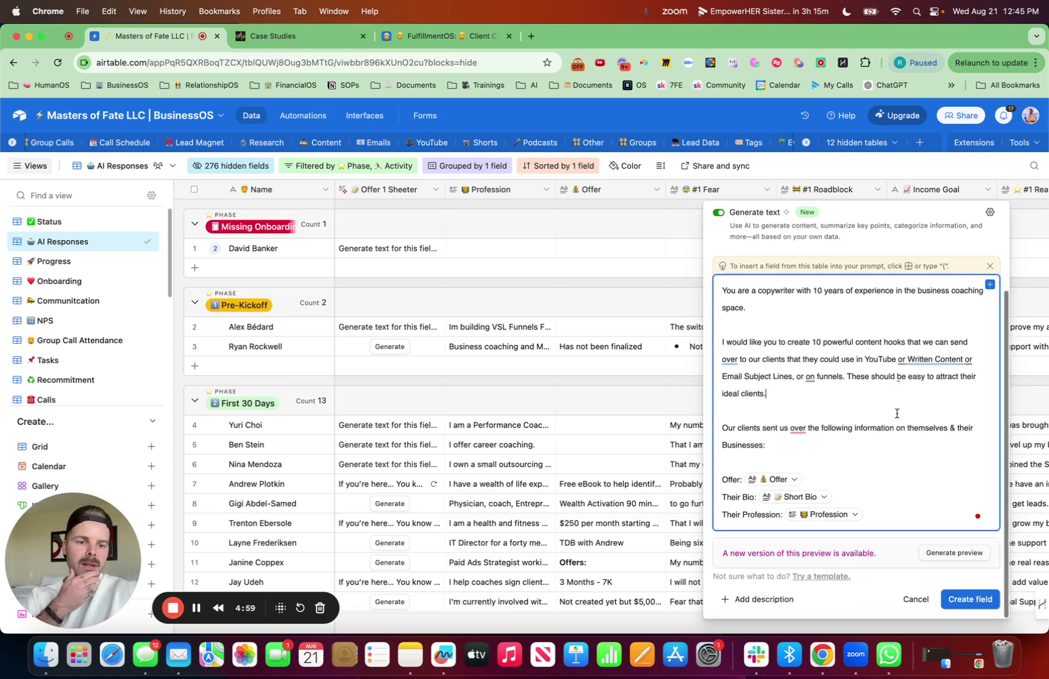
Step: Create the Content Hooks field and view it in the grid
{"action": "left_click", "coordinate": [980, 600]}
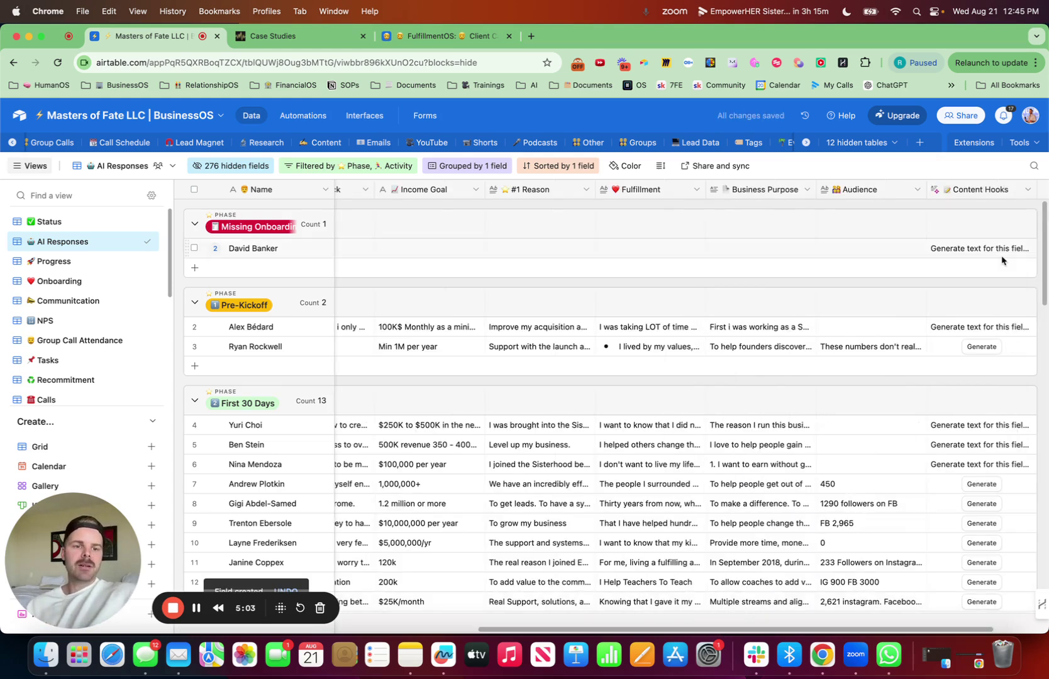
{"action": "scroll", "coordinate": [322, 225], "scroll_direction": "left", "scroll_amount": 15}
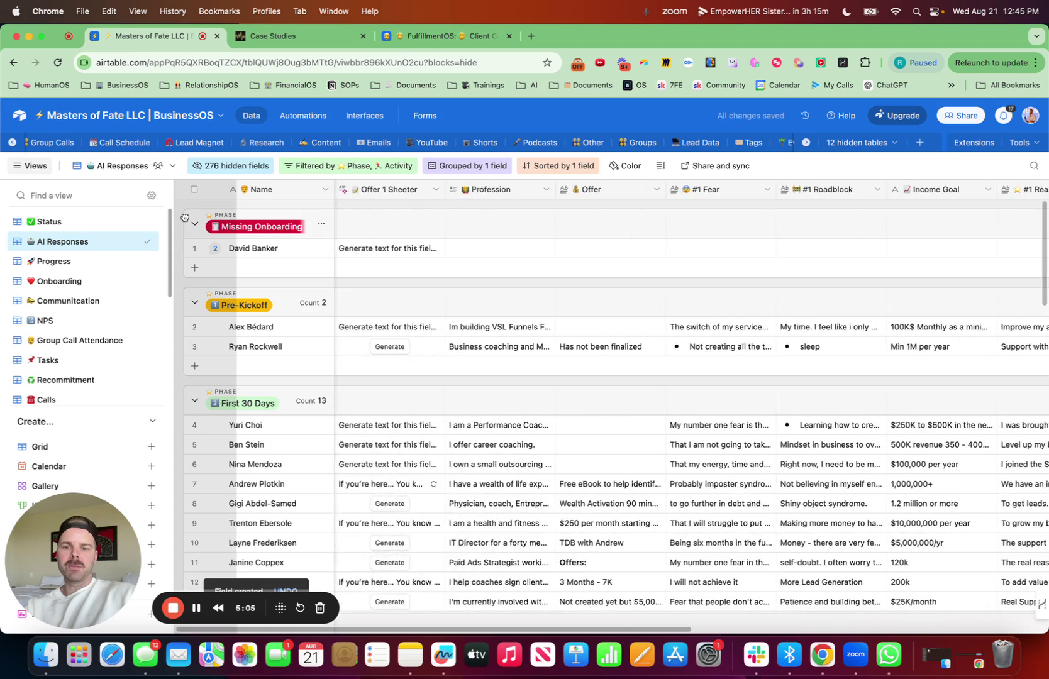
{"action": "scroll", "coordinate": [323, 225], "scroll_direction": "left", "scroll_amount": 3}
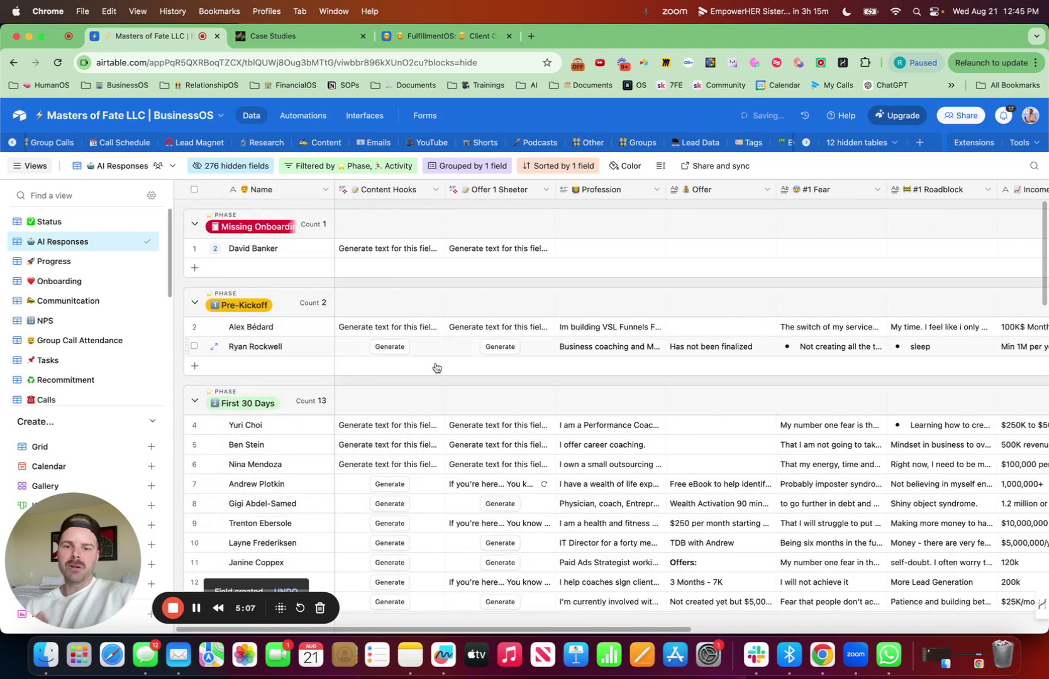
Step: Generate content hooks in row 15's Content Hooks cell
{"action": "scroll", "coordinate": [438, 390], "scroll_direction": "down", "scroll_amount": 1}
{"action": "scroll", "coordinate": [439, 390], "scroll_direction": "down", "scroll_amount": 5}
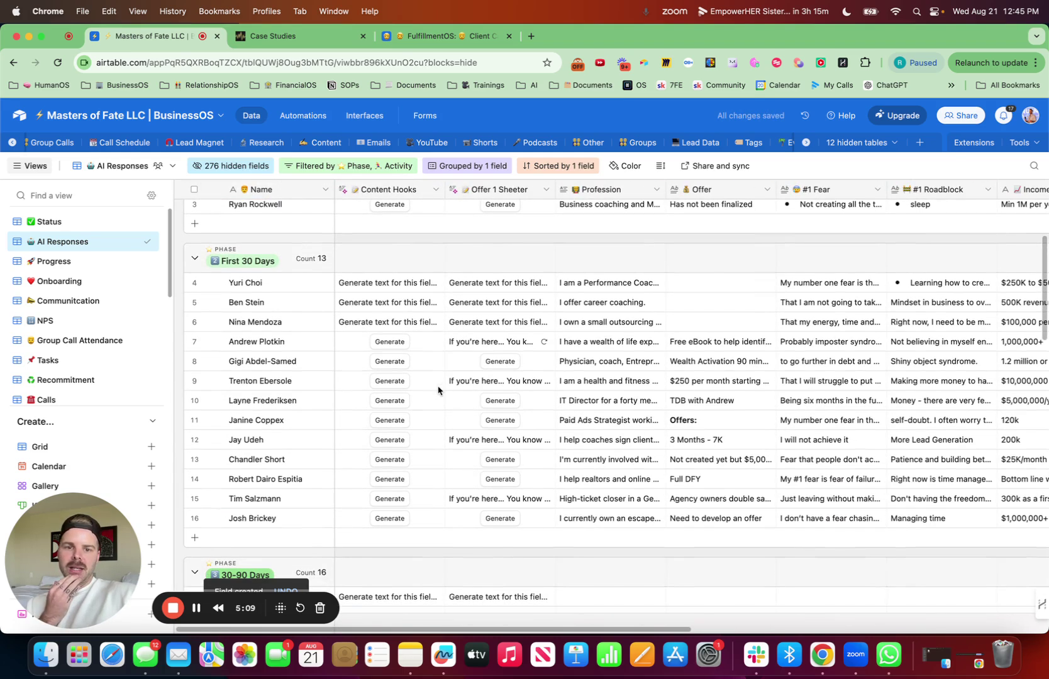
{"action": "left_click", "coordinate": [394, 498]}
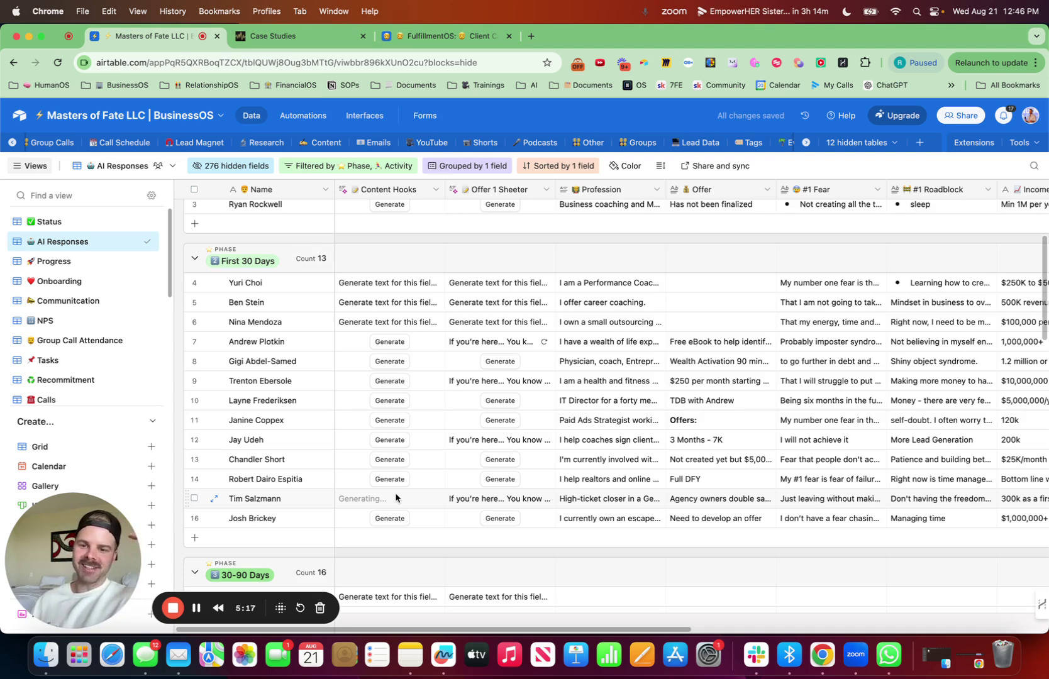
Step: Open row 15's record and read through the ten generated hooks
{"action": "left_click", "coordinate": [214, 499]}
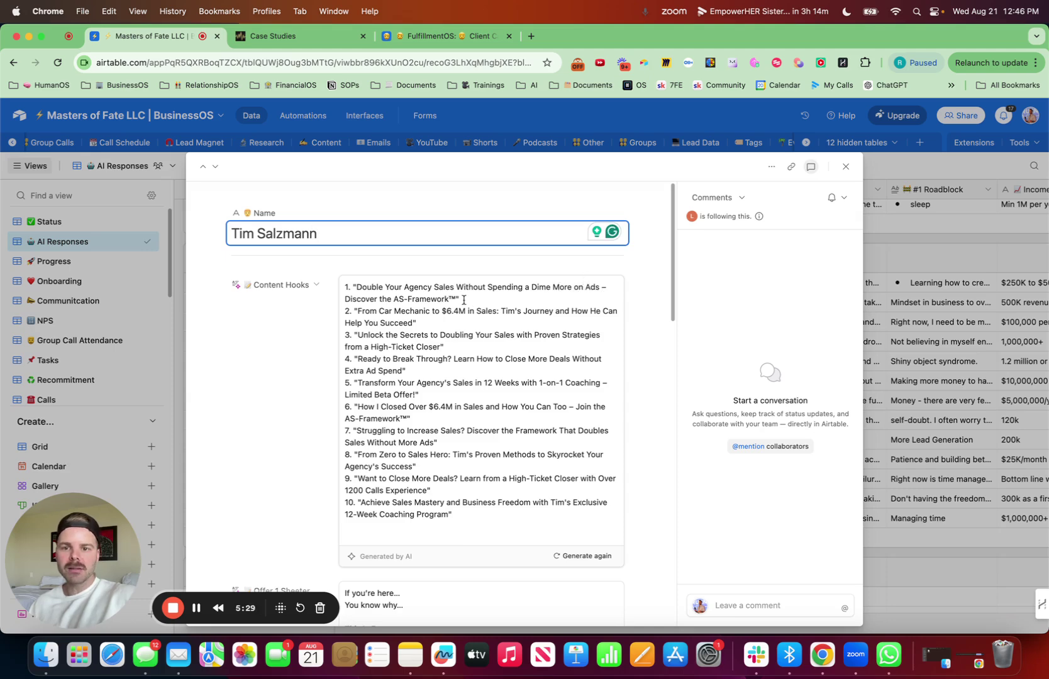
{"action": "scroll", "coordinate": [459, 322], "scroll_direction": "down", "scroll_amount": 1}
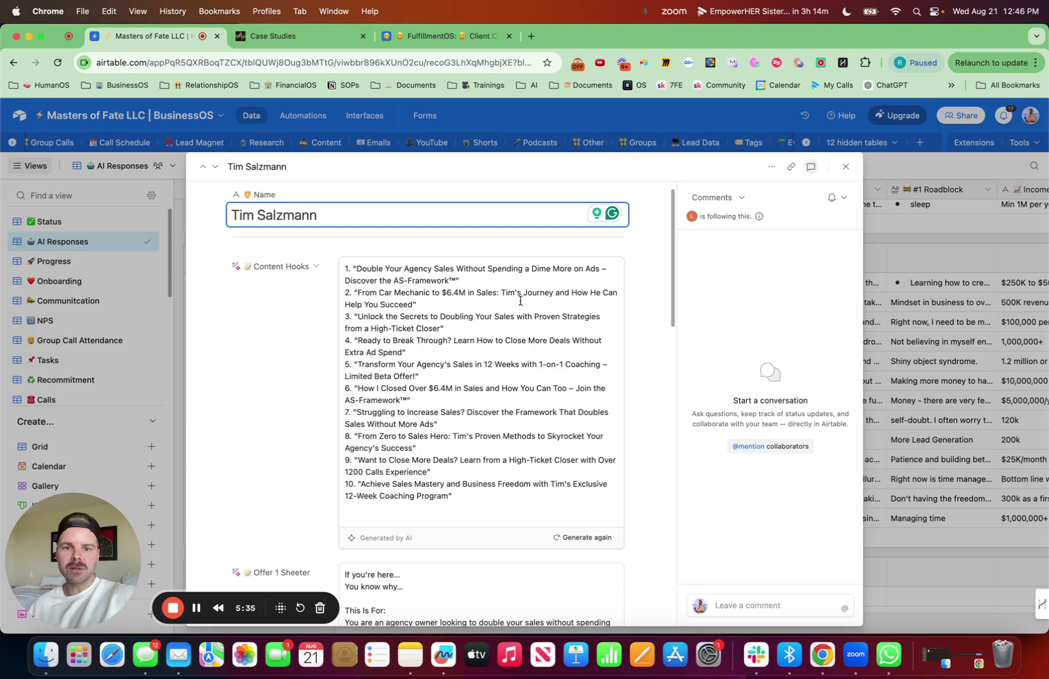
{"action": "scroll", "coordinate": [546, 306], "scroll_direction": "down", "scroll_amount": 2}
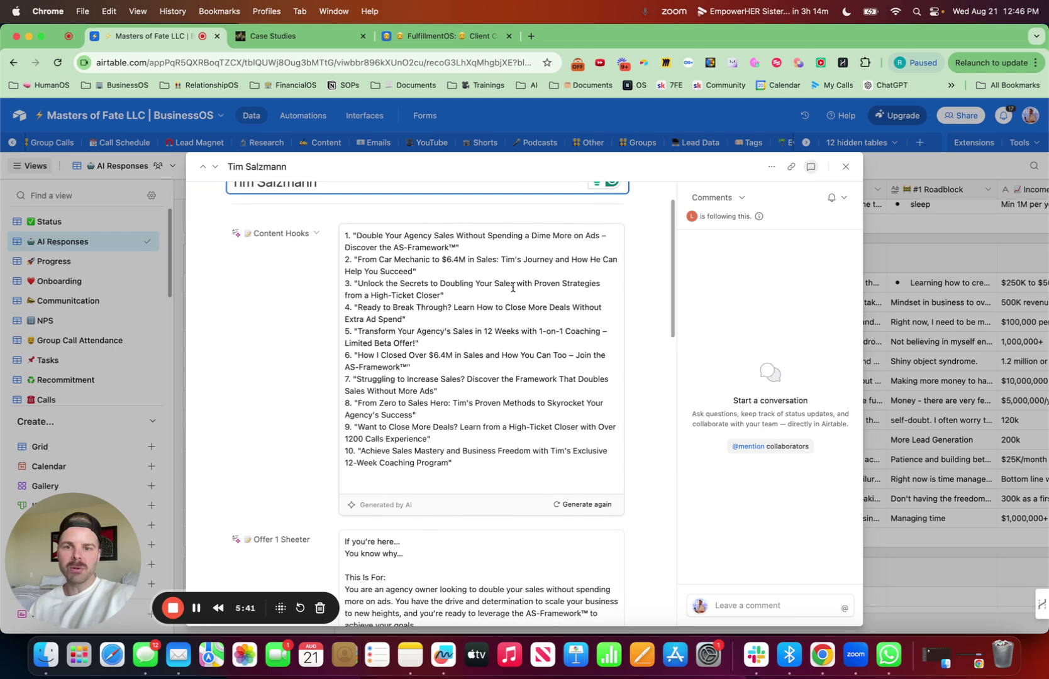
{"action": "scroll", "coordinate": [512, 287], "scroll_direction": "down", "scroll_amount": 2}
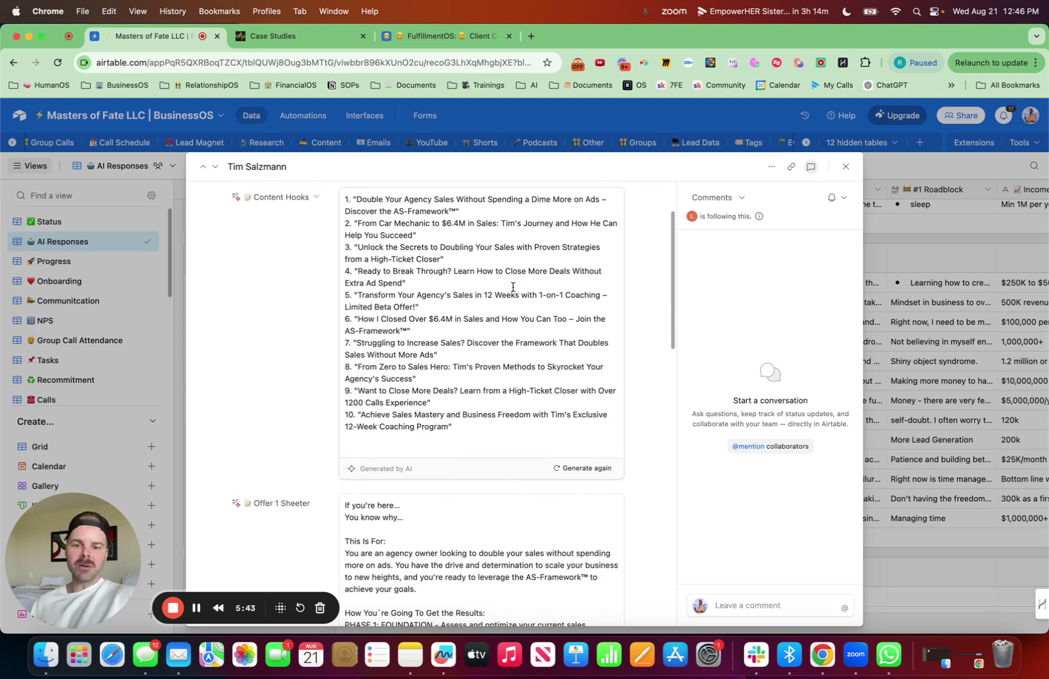
{"action": "scroll", "coordinate": [512, 287], "scroll_direction": "down", "scroll_amount": 8}
{"action": "scroll", "coordinate": [512, 288], "scroll_direction": "up", "scroll_amount": 10}
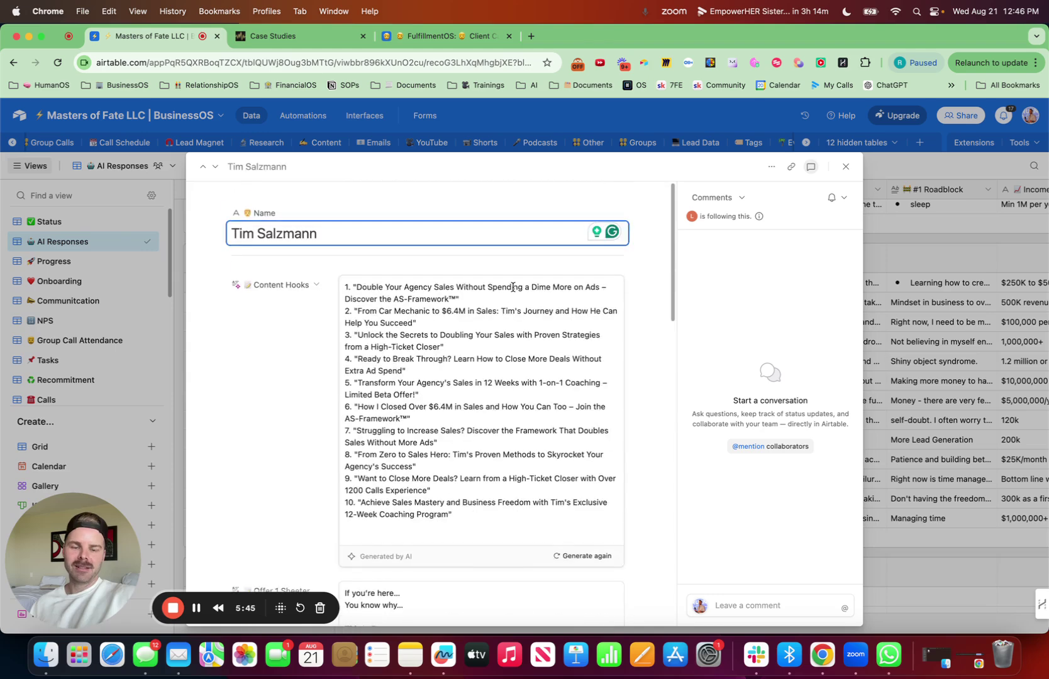
Step: Copy all ten hooks, send them in the client's Slack channel, and return to Airtable
{"action": "left_click_drag", "start_coordinate": [461, 517], "coordinate": [342, 289]}
{"action": "key", "text": "super+c"}
{"action": "left_click", "coordinate": [756, 654]}
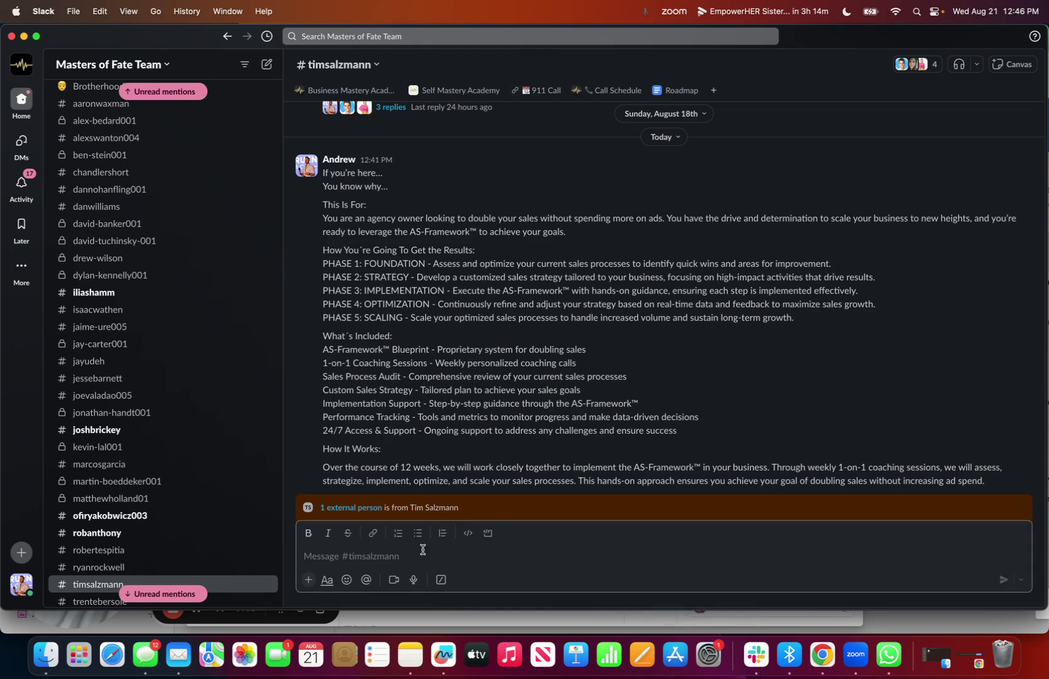
{"action": "key", "text": "super+v"}
{"action": "key", "text": "Return"}
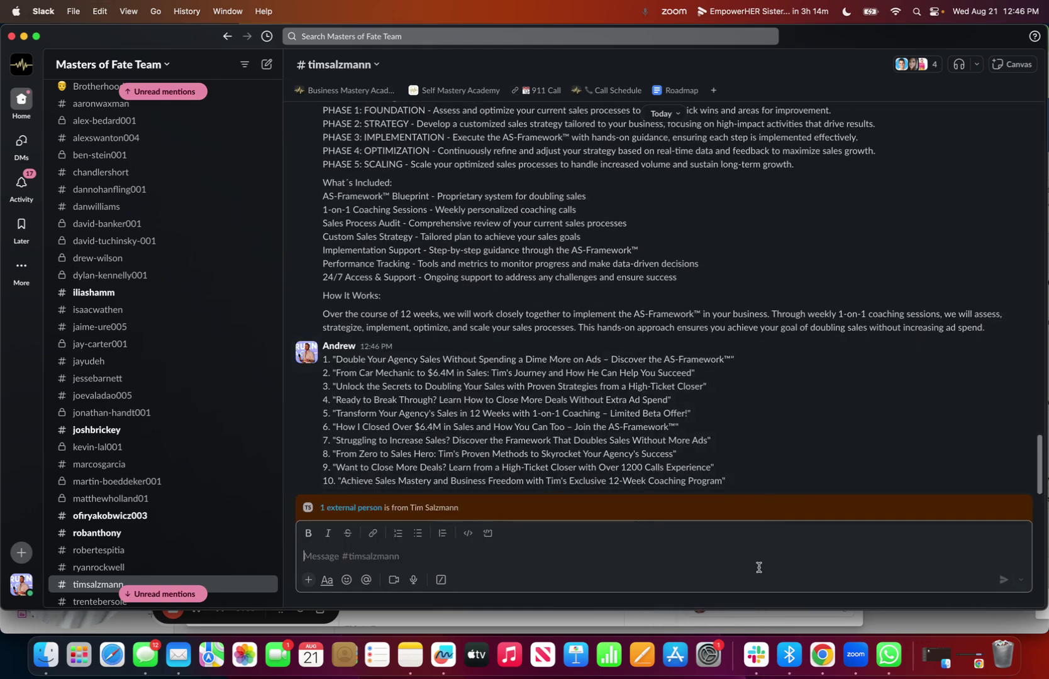
{"action": "key", "text": "super+Tab"}
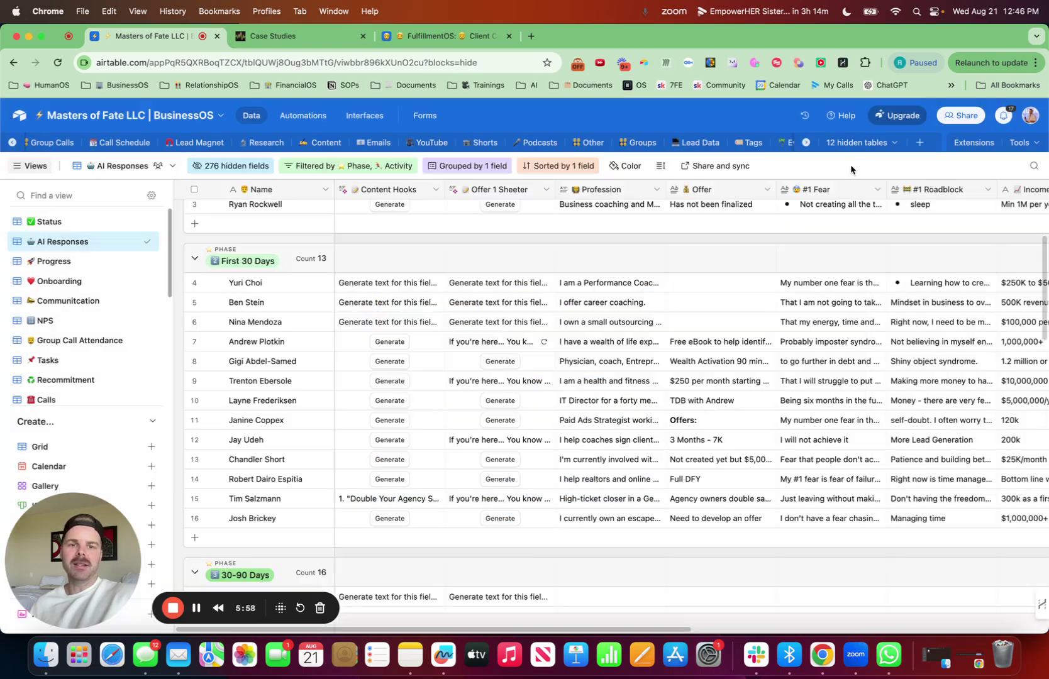
Step: Close the record, switch to FulfillmentOS, and open the Very Active client's card
{"action": "left_click", "coordinate": [846, 166]}
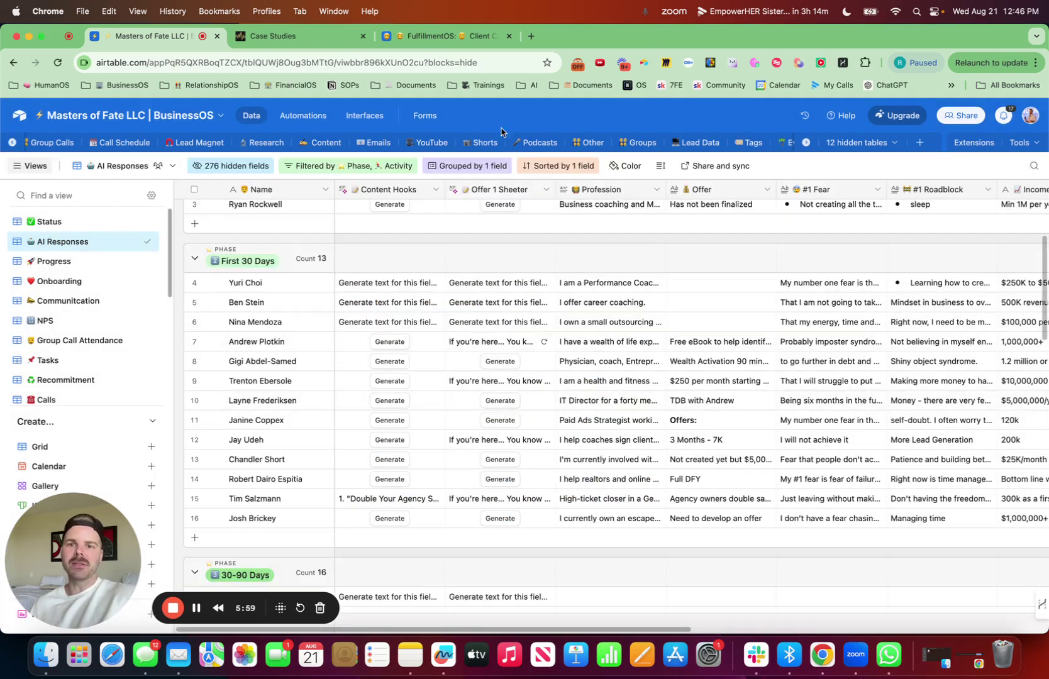
{"action": "left_click", "coordinate": [455, 37]}
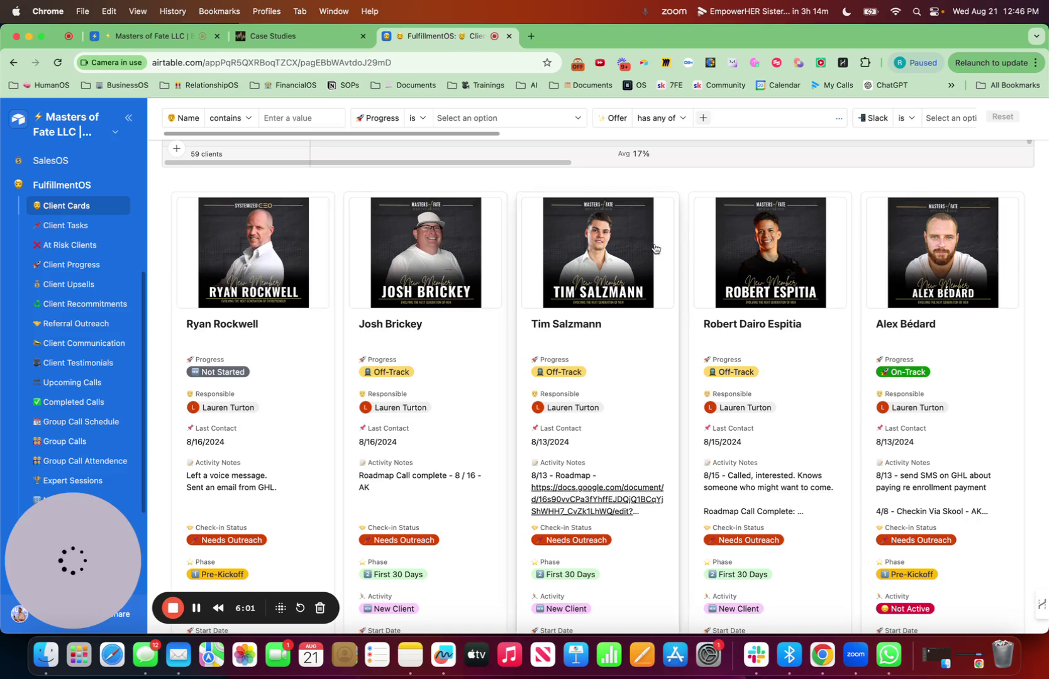
{"action": "scroll", "coordinate": [659, 341], "scroll_direction": "down", "scroll_amount": 6}
{"action": "scroll", "coordinate": [658, 341], "scroll_direction": "down", "scroll_amount": 3}
{"action": "left_click", "coordinate": [635, 250]}
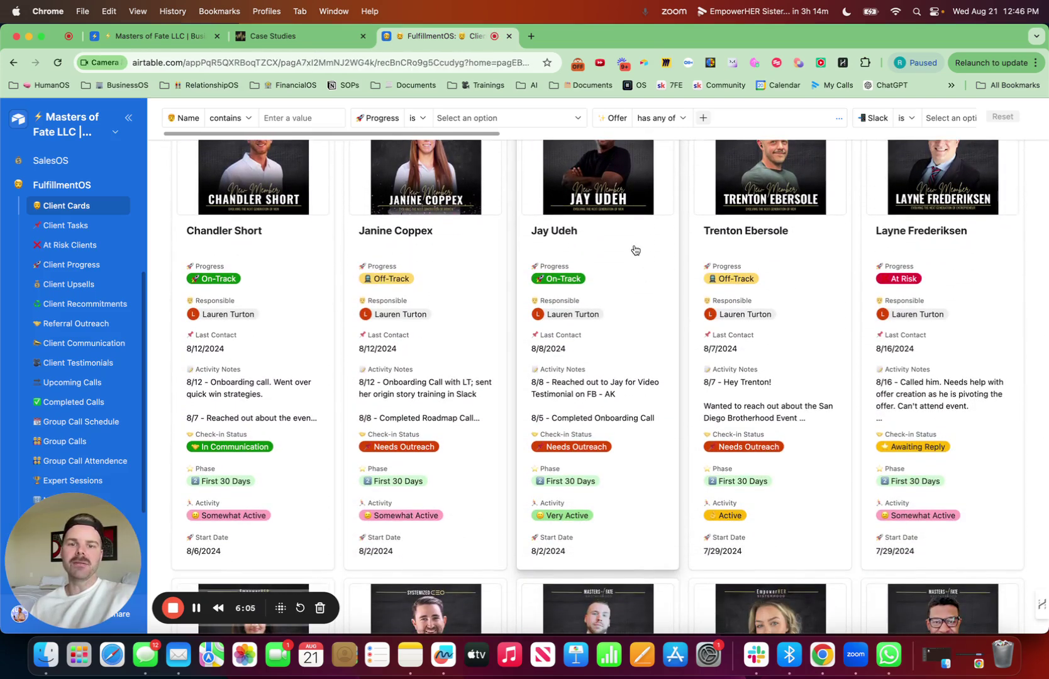
{"action": "scroll", "coordinate": [507, 303], "scroll_direction": "down", "scroll_amount": 10}
{"action": "scroll", "coordinate": [507, 303], "scroll_direction": "down", "scroll_amount": 9}
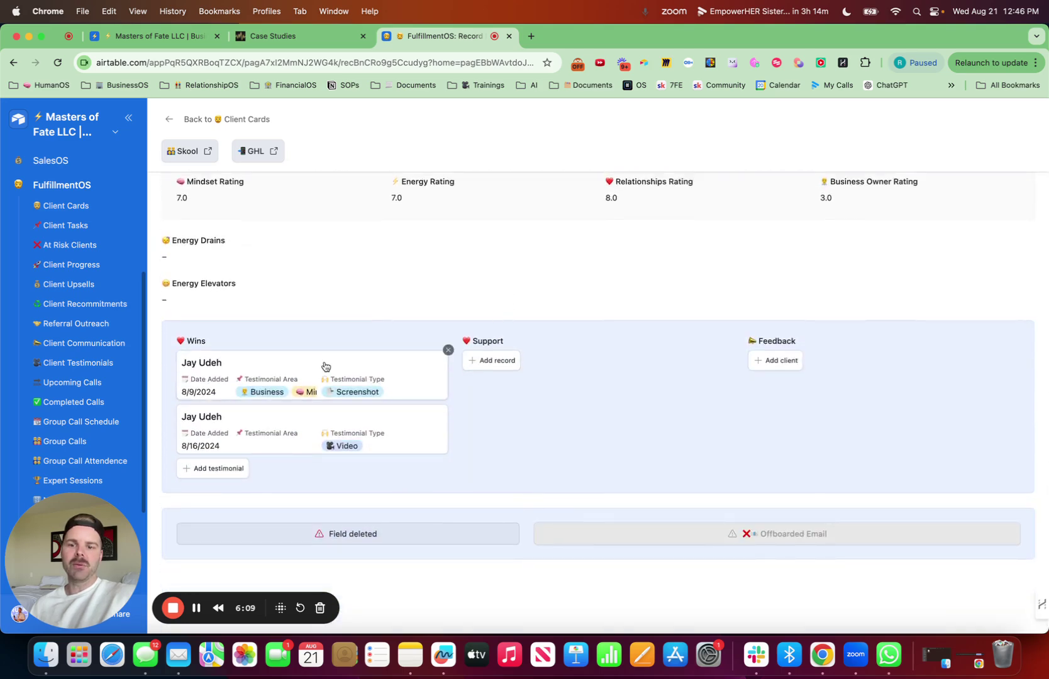
Step: View the client's screenshot testimonial win, then go back to Client Cards
{"action": "left_click", "coordinate": [325, 367]}
{"action": "scroll", "coordinate": [890, 426], "scroll_direction": "down", "scroll_amount": 5}
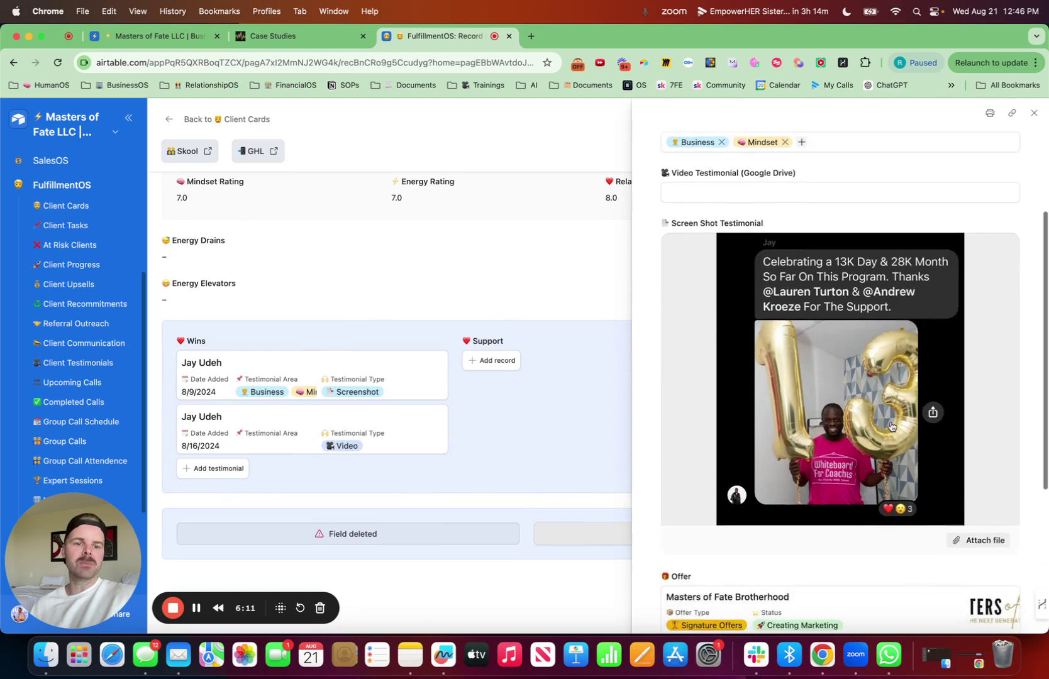
{"action": "scroll", "coordinate": [890, 426], "scroll_direction": "up", "scroll_amount": 5}
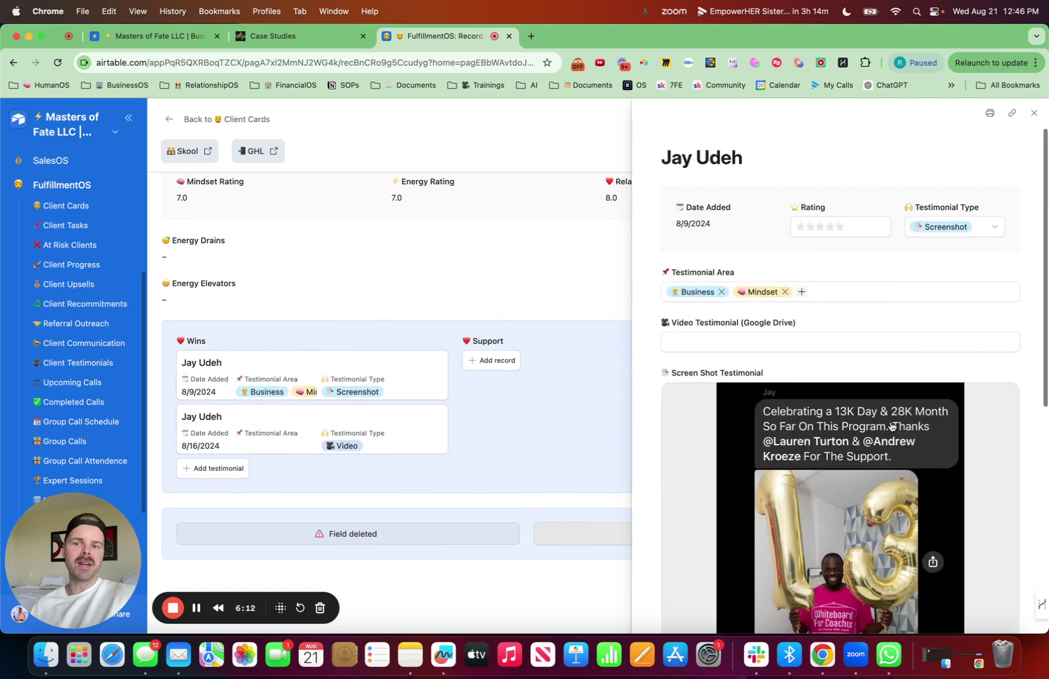
{"action": "left_click", "coordinate": [1033, 112]}
{"action": "scroll", "coordinate": [598, 259], "scroll_direction": "up", "scroll_amount": 15}
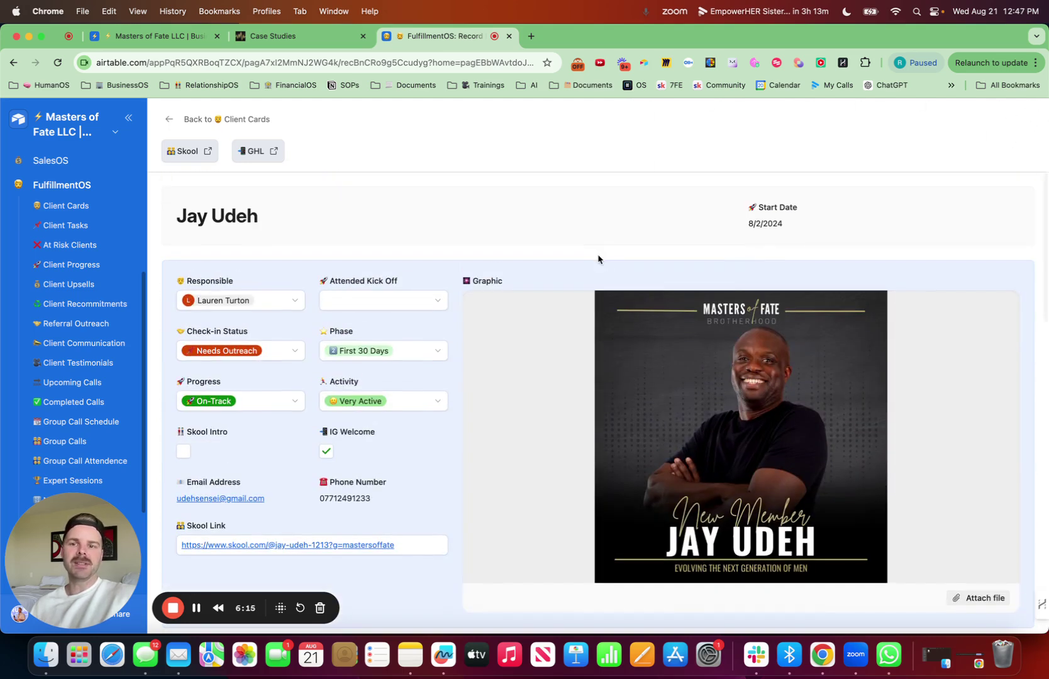
{"action": "left_click", "coordinate": [243, 124]}
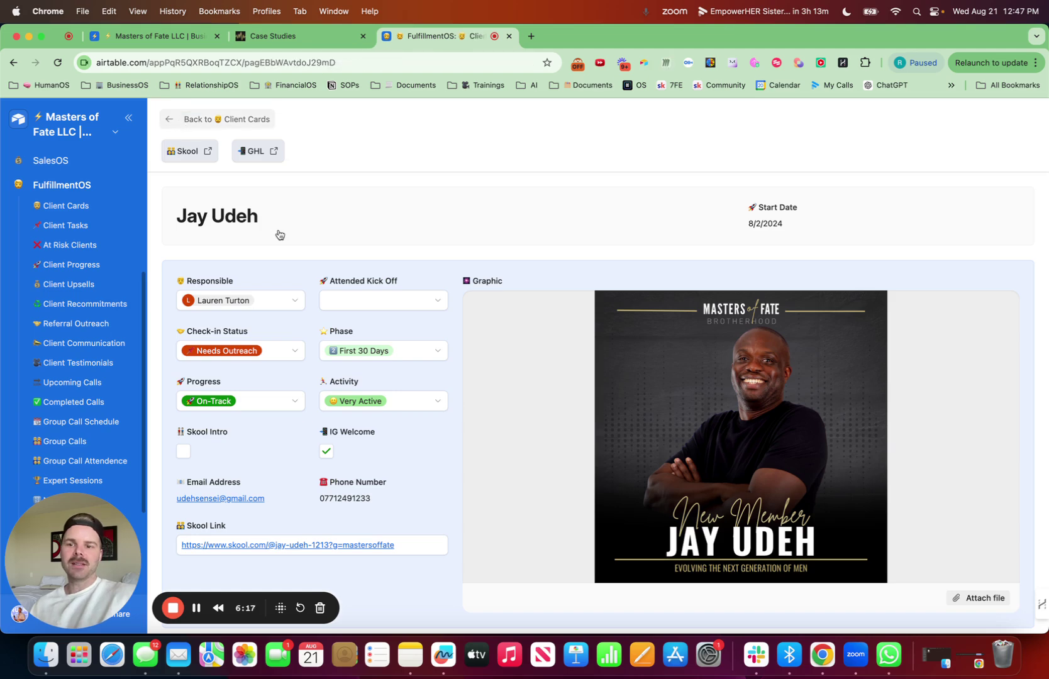
{"action": "scroll", "coordinate": [303, 321], "scroll_direction": "down", "scroll_amount": 10}
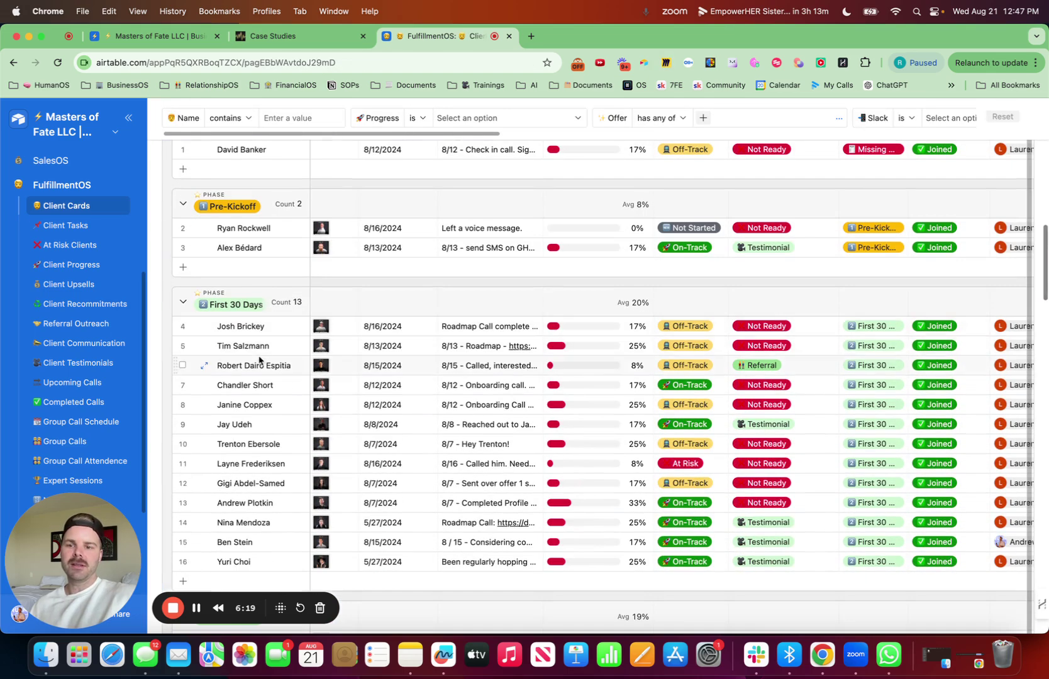
Step: Open row 9's client record and their Skool profile, then return to the record
{"action": "left_click", "coordinate": [203, 424]}
{"action": "scroll", "coordinate": [570, 287], "scroll_direction": "down", "scroll_amount": 7}
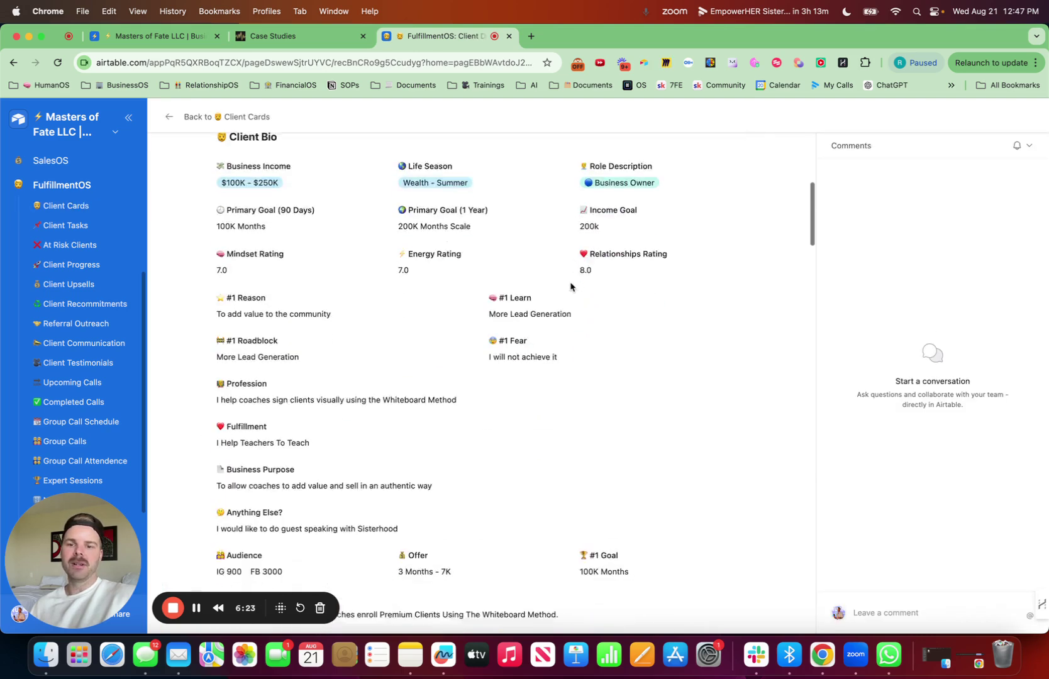
{"action": "scroll", "coordinate": [570, 287], "scroll_direction": "down", "scroll_amount": 8}
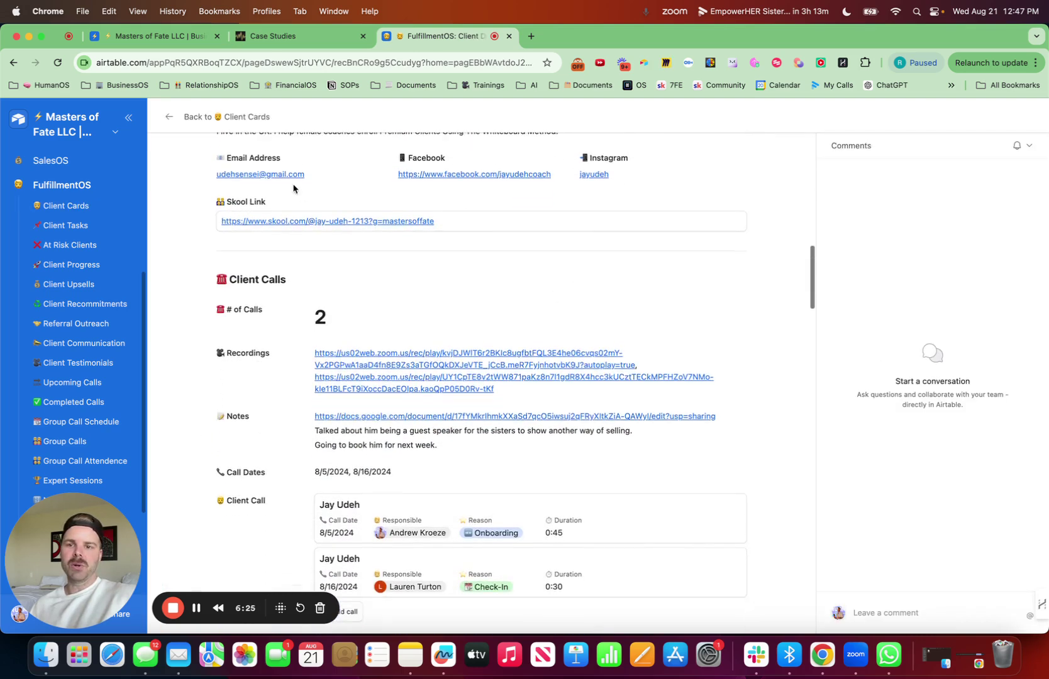
{"action": "left_click", "coordinate": [293, 221]}
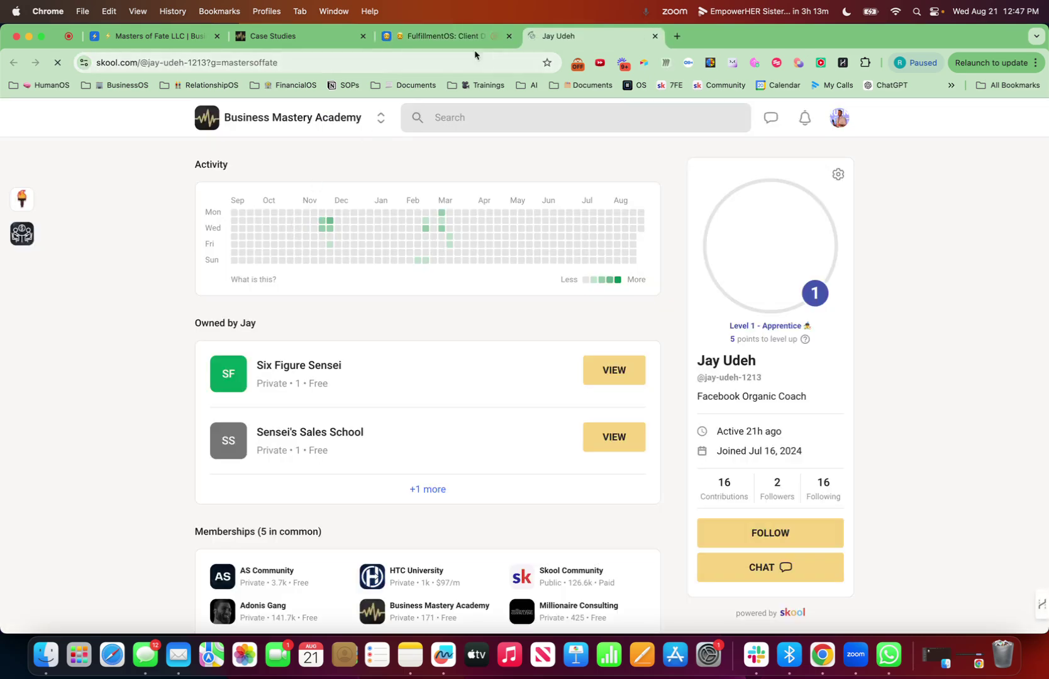
{"action": "left_click", "coordinate": [452, 39]}
Step: Check the client's onboarding call record, then move down to their Wins section
{"action": "scroll", "coordinate": [386, 359], "scroll_direction": "down", "scroll_amount": 3}
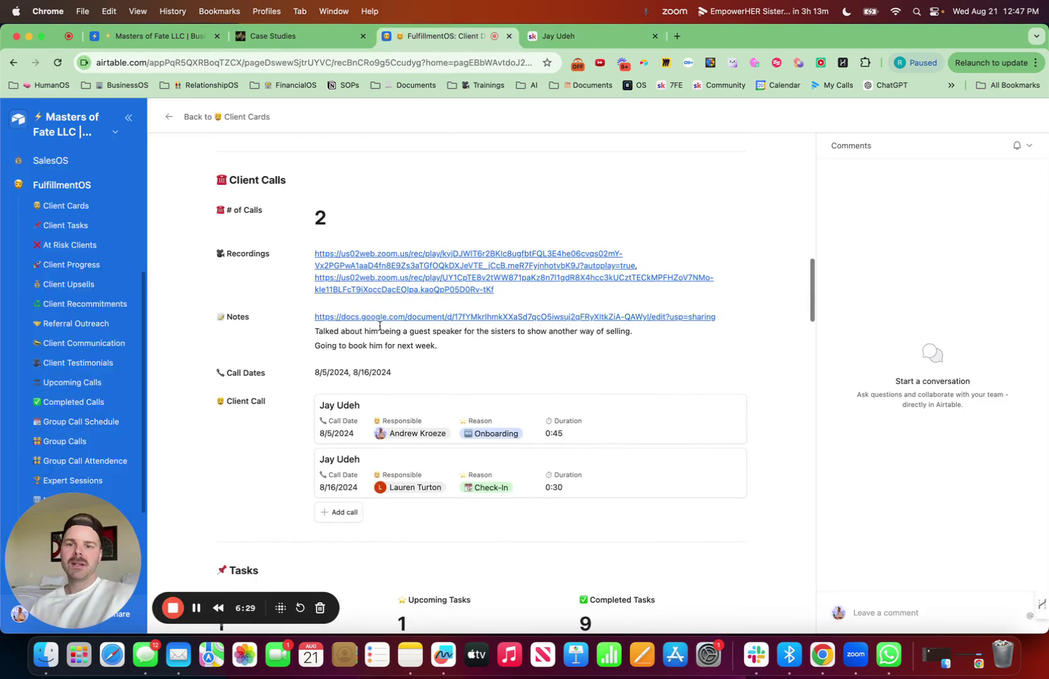
{"action": "left_click", "coordinate": [433, 429]}
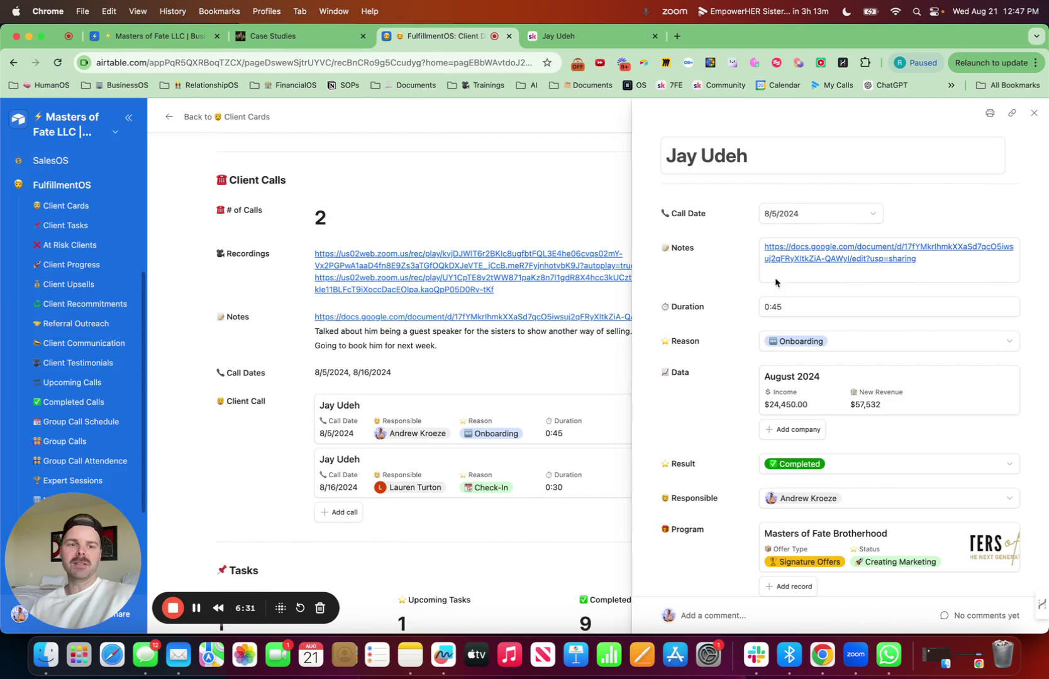
{"action": "left_click", "coordinate": [1034, 113]}
{"action": "scroll", "coordinate": [513, 348], "scroll_direction": "down", "scroll_amount": 10}
{"action": "scroll", "coordinate": [512, 350], "scroll_direction": "down", "scroll_amount": 9}
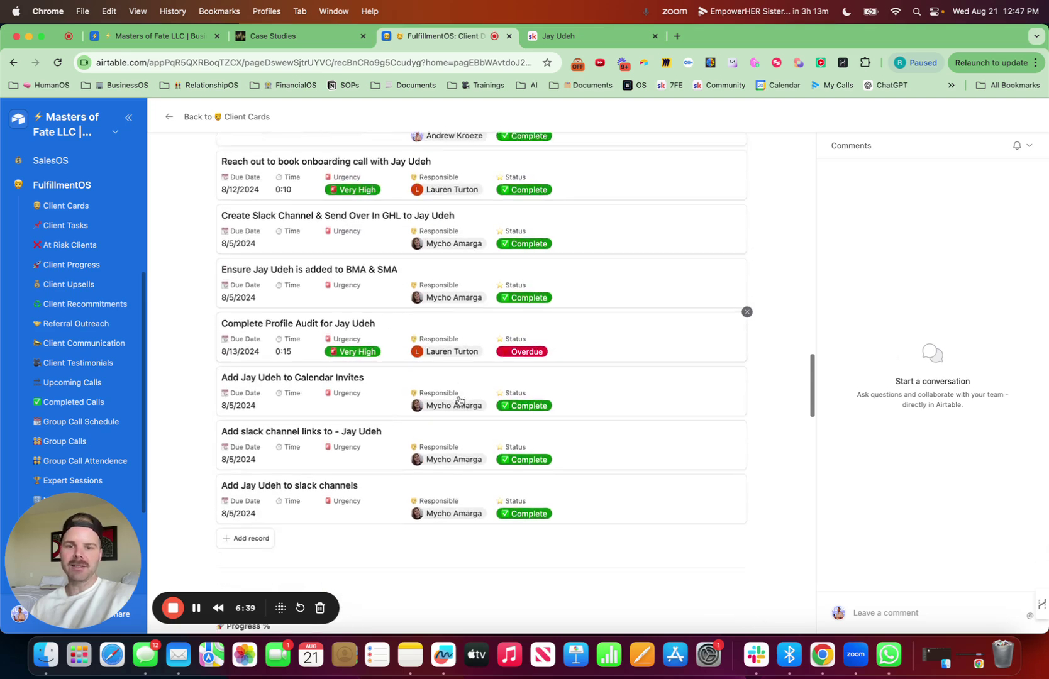
{"action": "scroll", "coordinate": [459, 400], "scroll_direction": "down", "scroll_amount": 10}
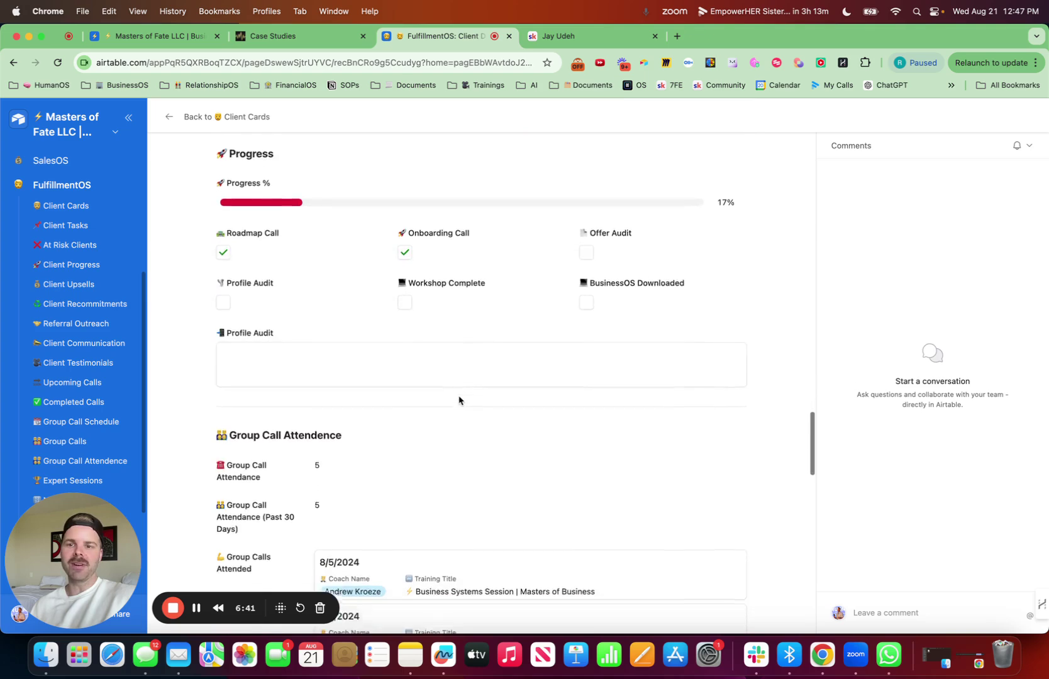
{"action": "scroll", "coordinate": [459, 400], "scroll_direction": "down", "scroll_amount": 5}
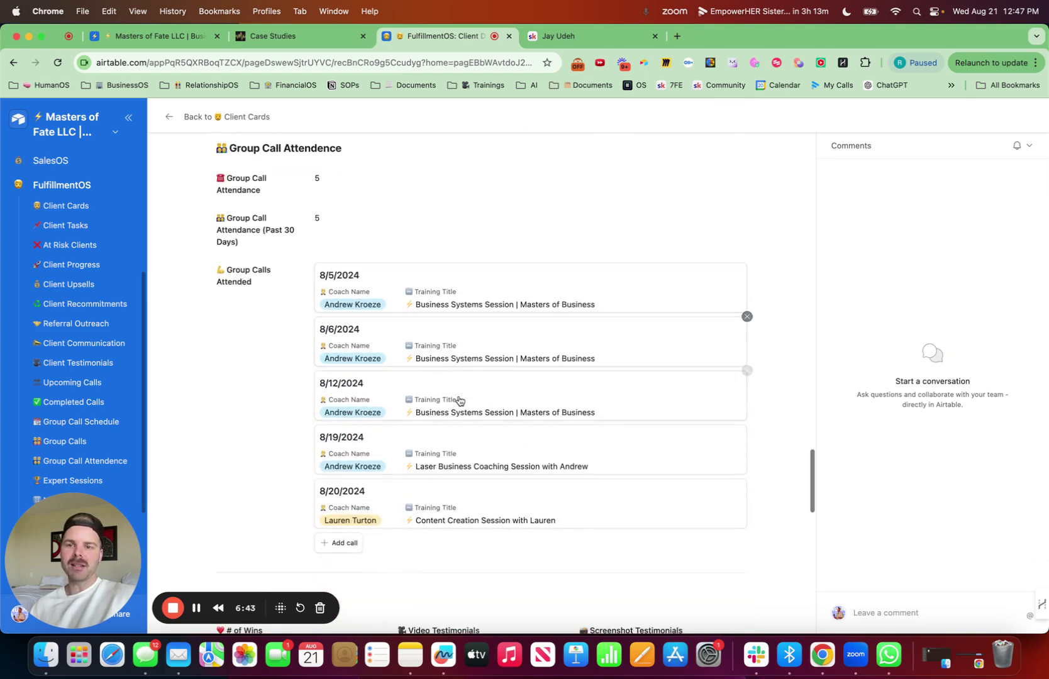
{"action": "scroll", "coordinate": [459, 400], "scroll_direction": "down", "scroll_amount": 1}
{"action": "scroll", "coordinate": [440, 497], "scroll_direction": "down", "scroll_amount": 3}
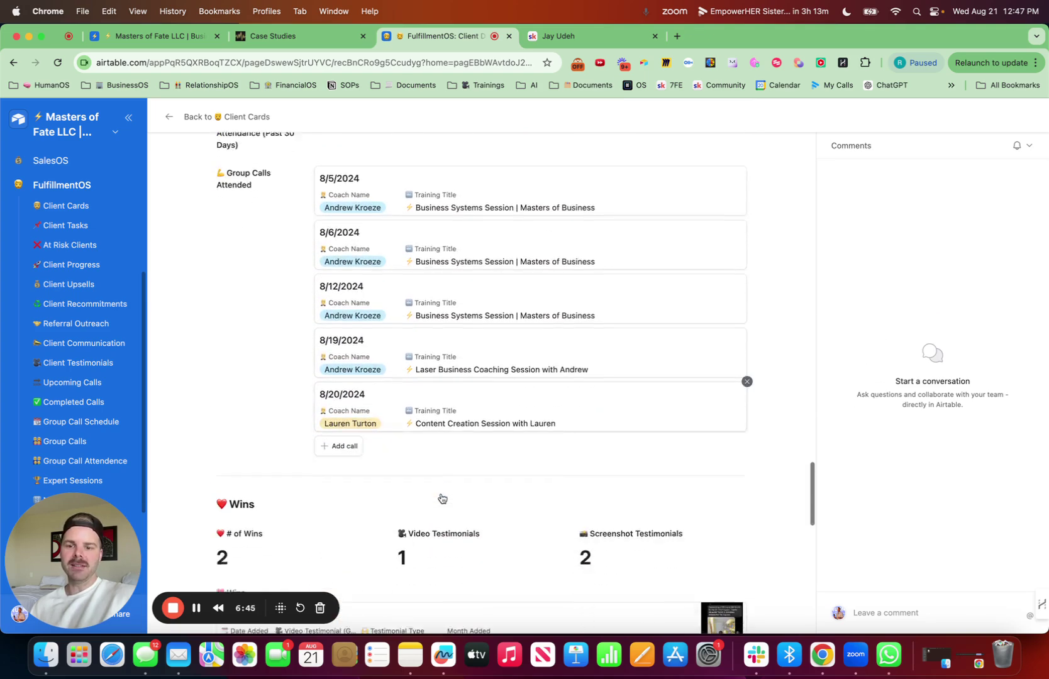
{"action": "scroll", "coordinate": [441, 498], "scroll_direction": "down", "scroll_amount": 5}
Step: Expand the first Wins record to view the screenshot testimonial celebrating a 13K day and 28K month
{"action": "left_click", "coordinate": [487, 464]}
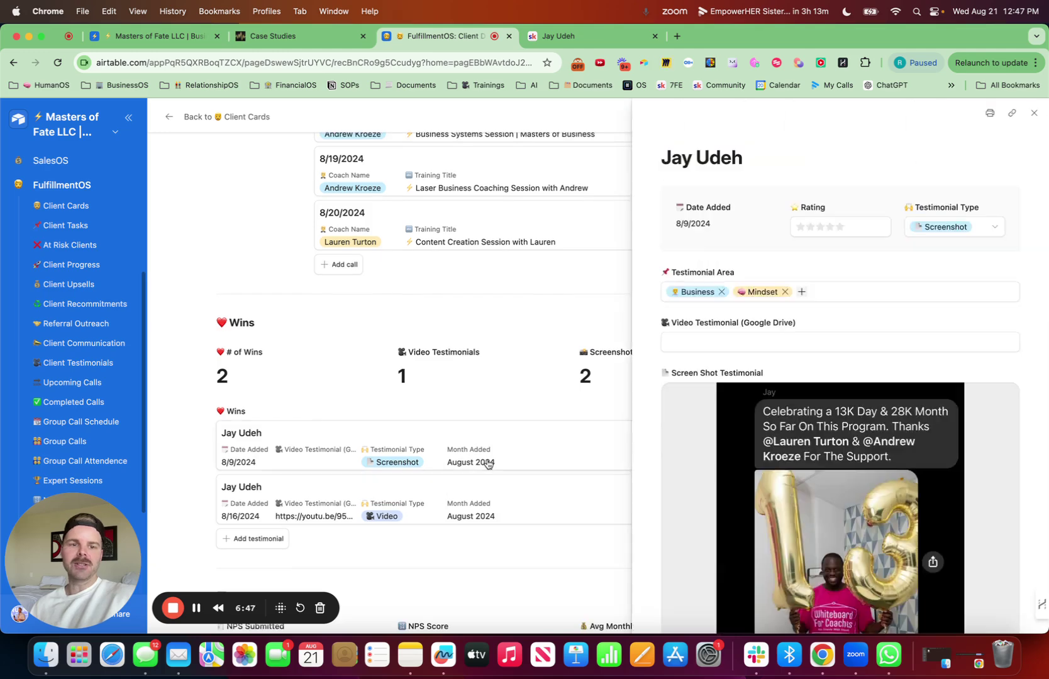
{"action": "scroll", "coordinate": [757, 458], "scroll_direction": "down", "scroll_amount": 3}
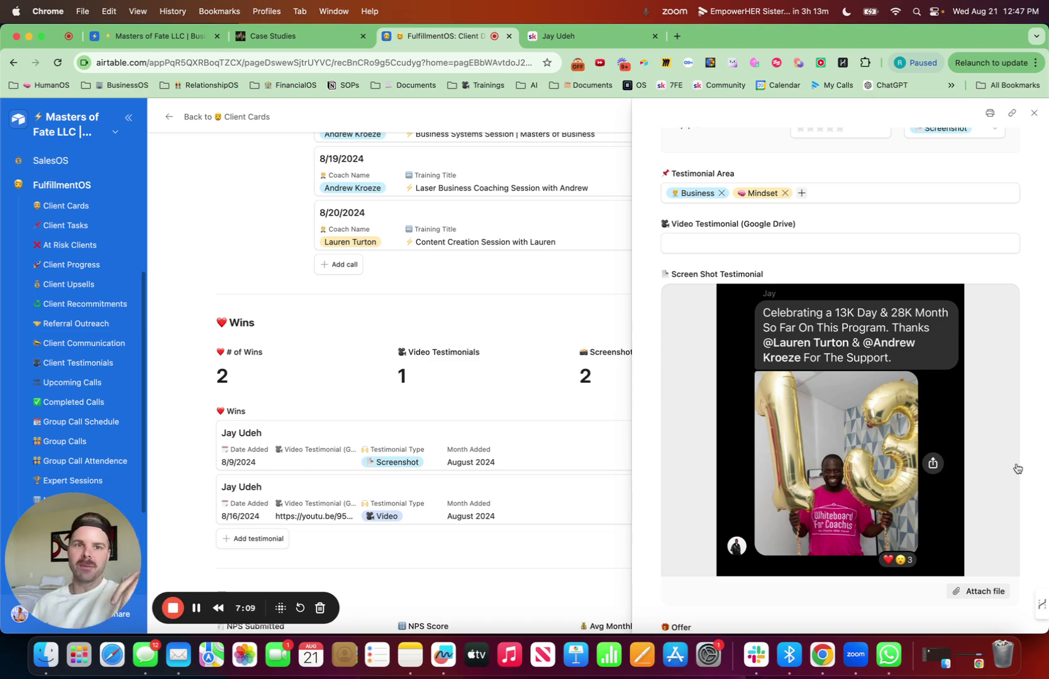
{"action": "left_click", "coordinate": [307, 36]}
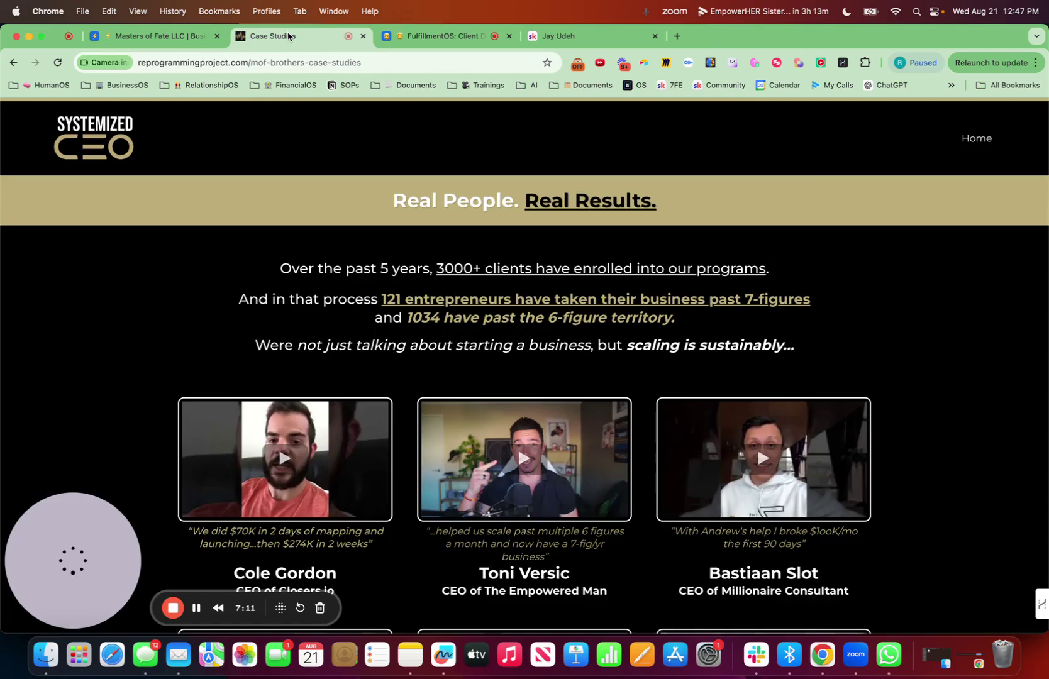
{"action": "scroll", "coordinate": [682, 402], "scroll_direction": "down", "scroll_amount": 20}
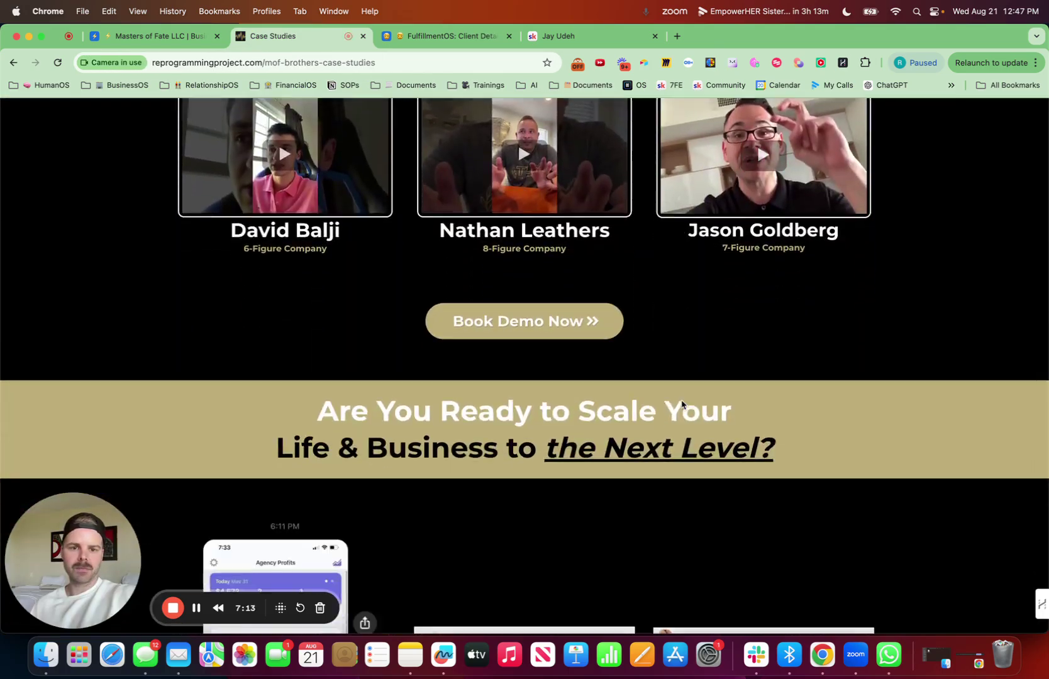
{"action": "scroll", "coordinate": [682, 403], "scroll_direction": "down", "scroll_amount": 15}
{"action": "scroll", "coordinate": [682, 403], "scroll_direction": "up", "scroll_amount": 8}
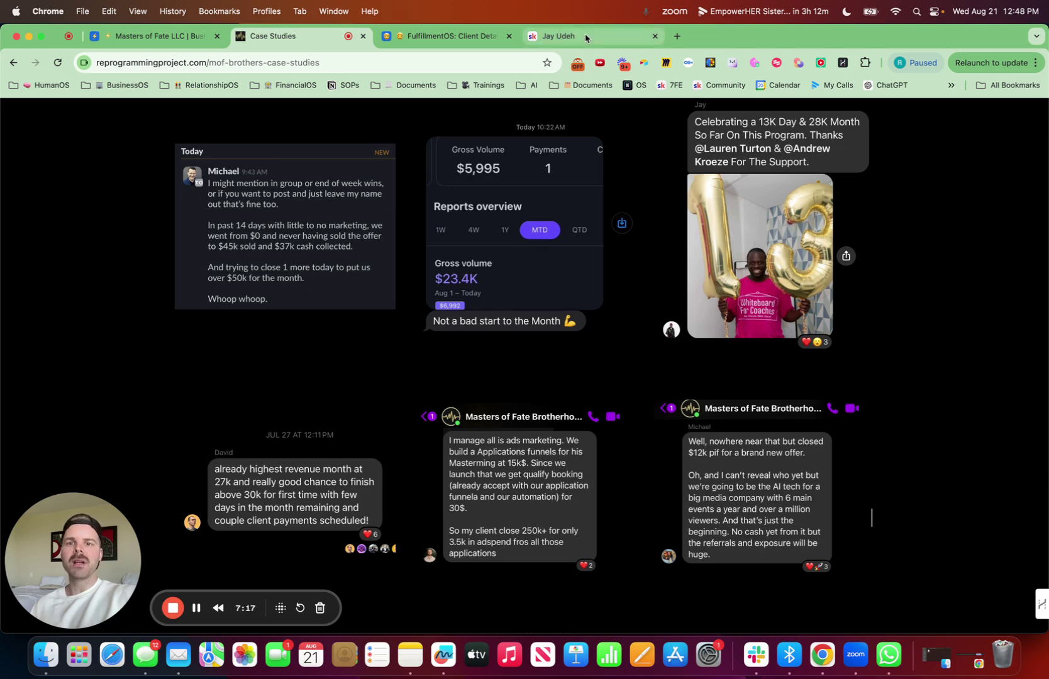
{"action": "left_click", "coordinate": [449, 36]}
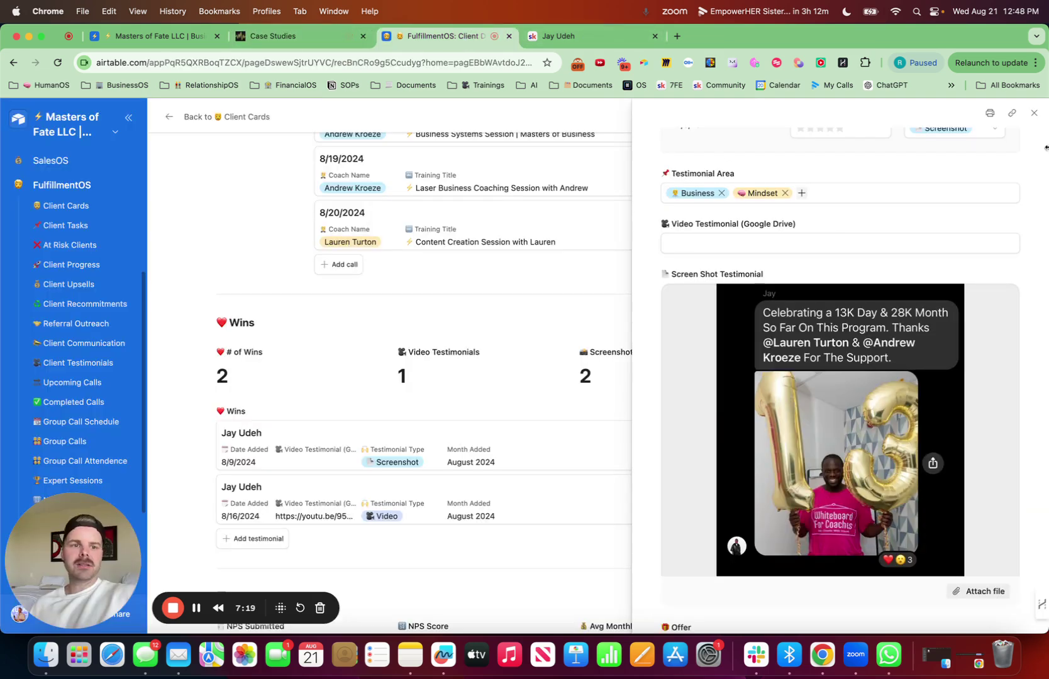
Step: Close the testimonial win and return to the top of the client's card showing On-Track progress in First 30 Days
{"action": "left_click", "coordinate": [1034, 113]}
{"action": "scroll", "coordinate": [503, 326], "scroll_direction": "up", "scroll_amount": 3}
{"action": "scroll", "coordinate": [503, 325], "scroll_direction": "up", "scroll_amount": 15}
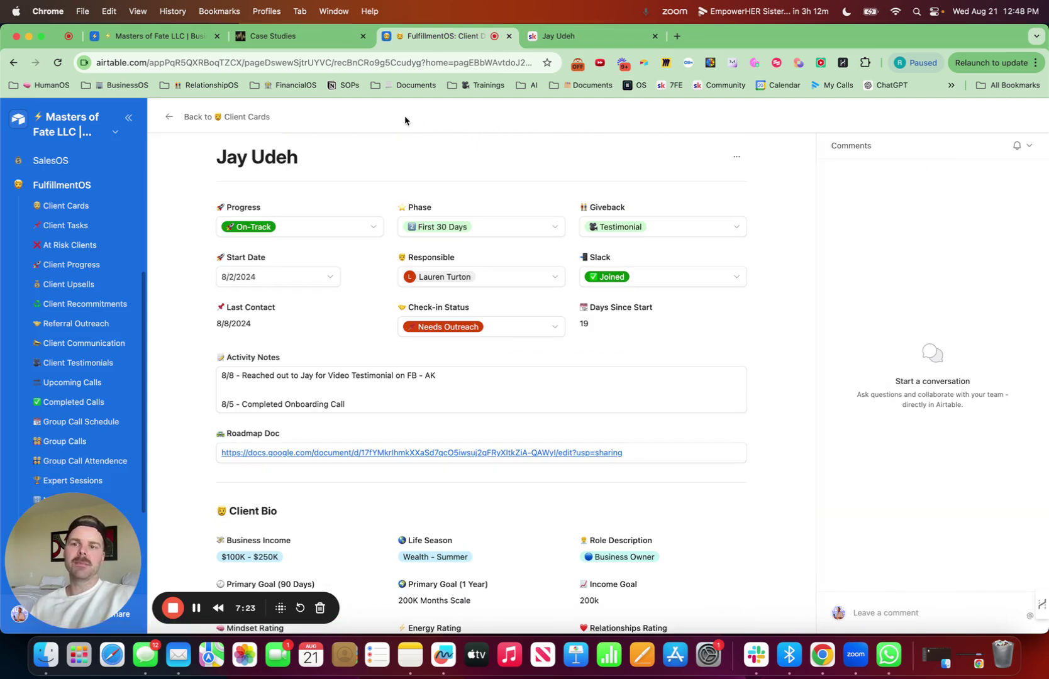